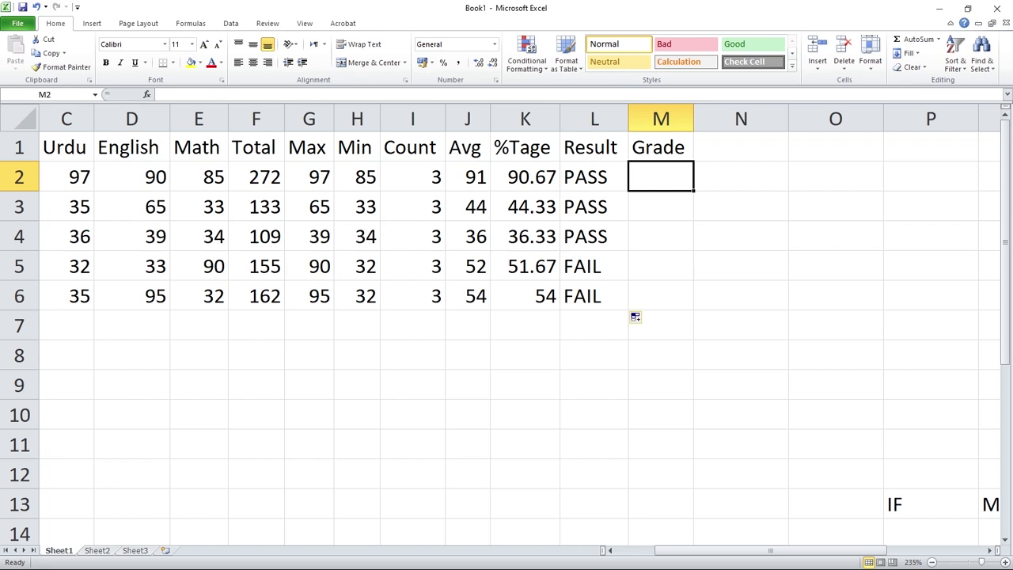
# Step: Start an IF formula in cell M2 that tests whether the result in L2 equals "FAIL"
pyautogui.press('F2')
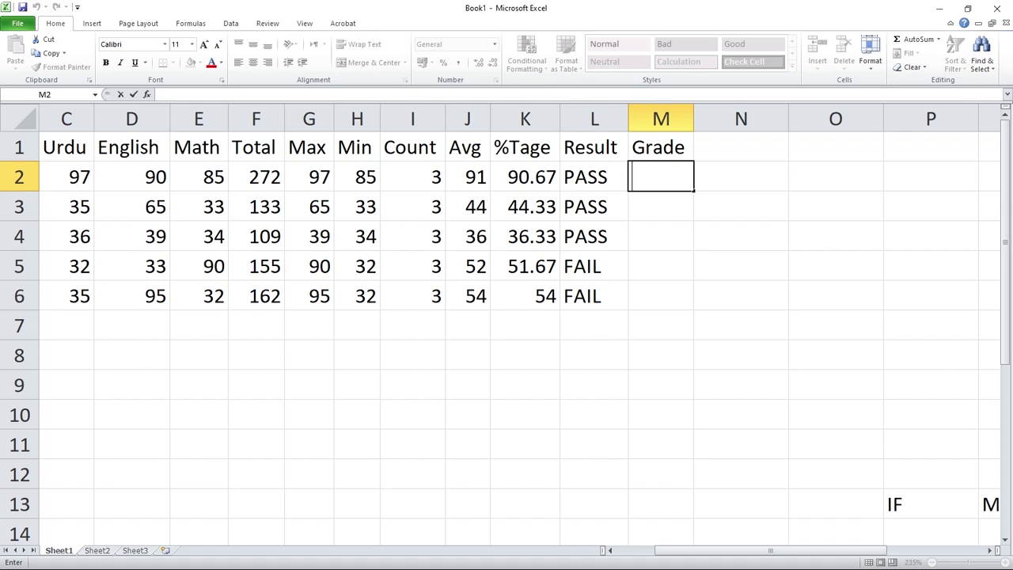
pyautogui.write('=')
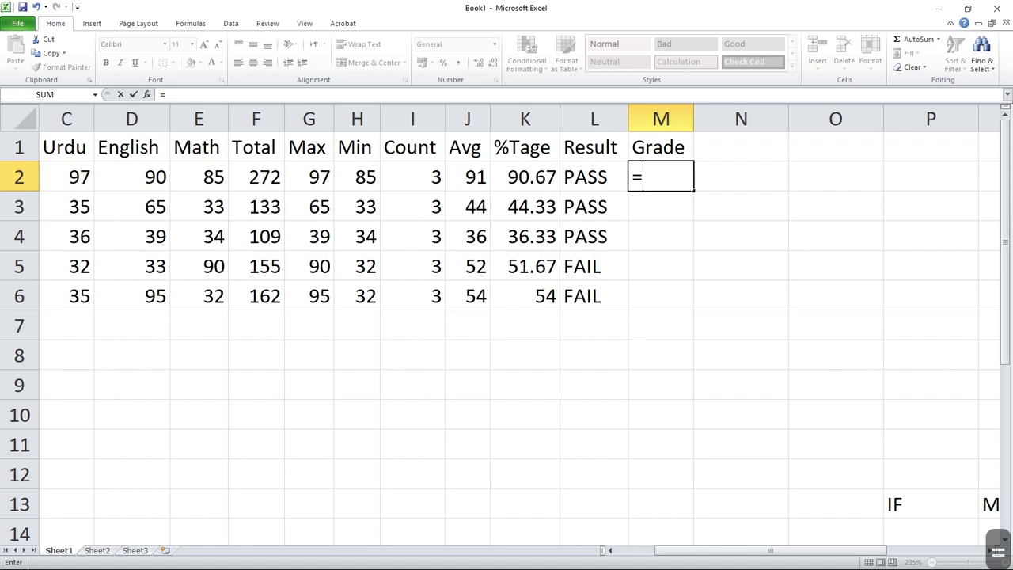
pyautogui.write('IF')
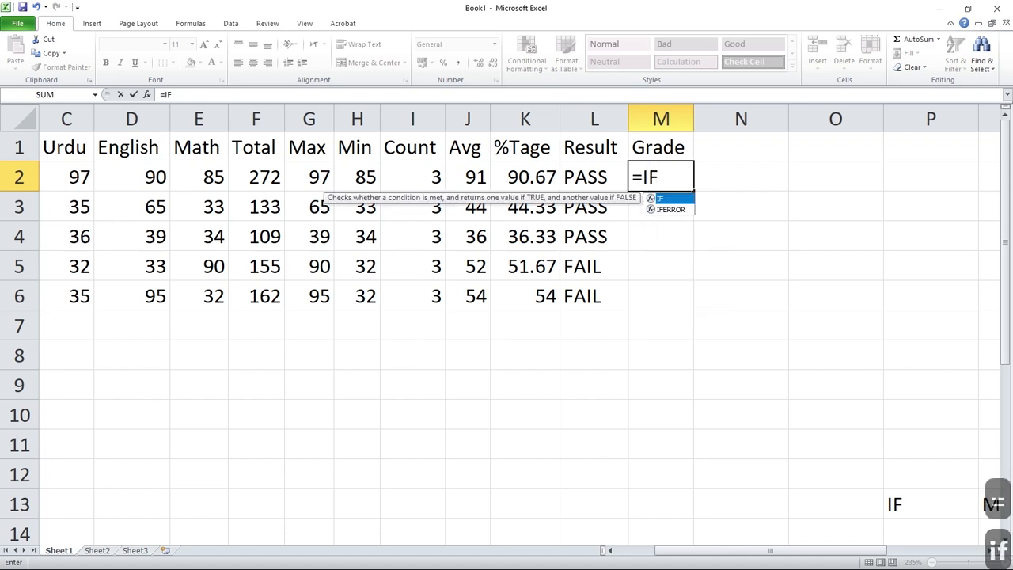
pyautogui.write('(')
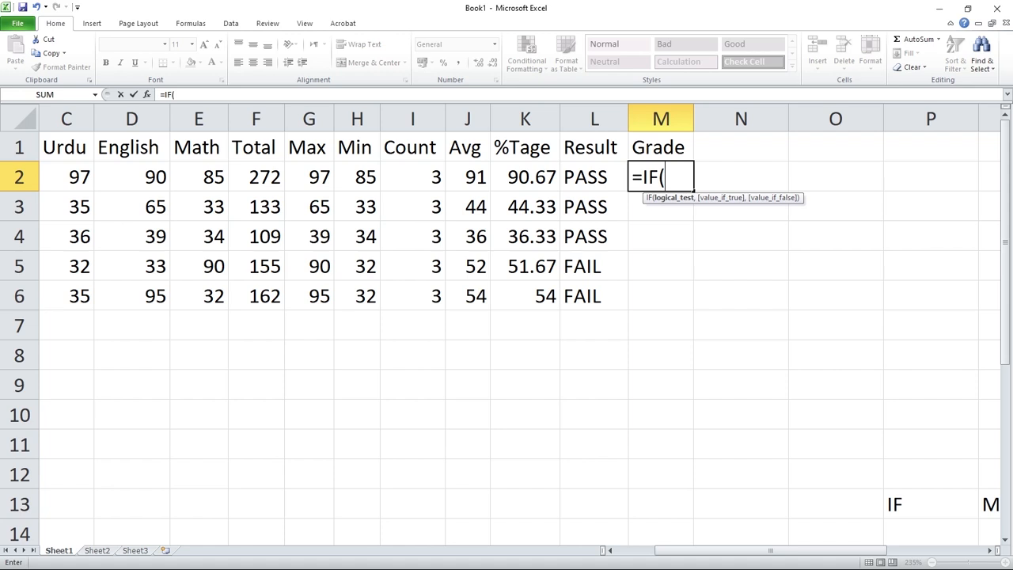
pyautogui.press('Left')
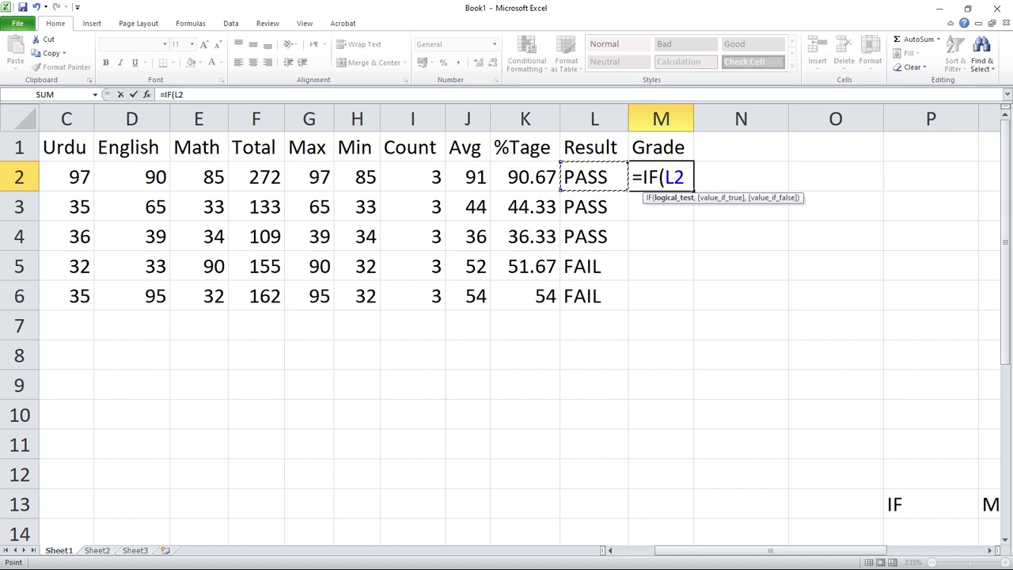
pyautogui.write('=')
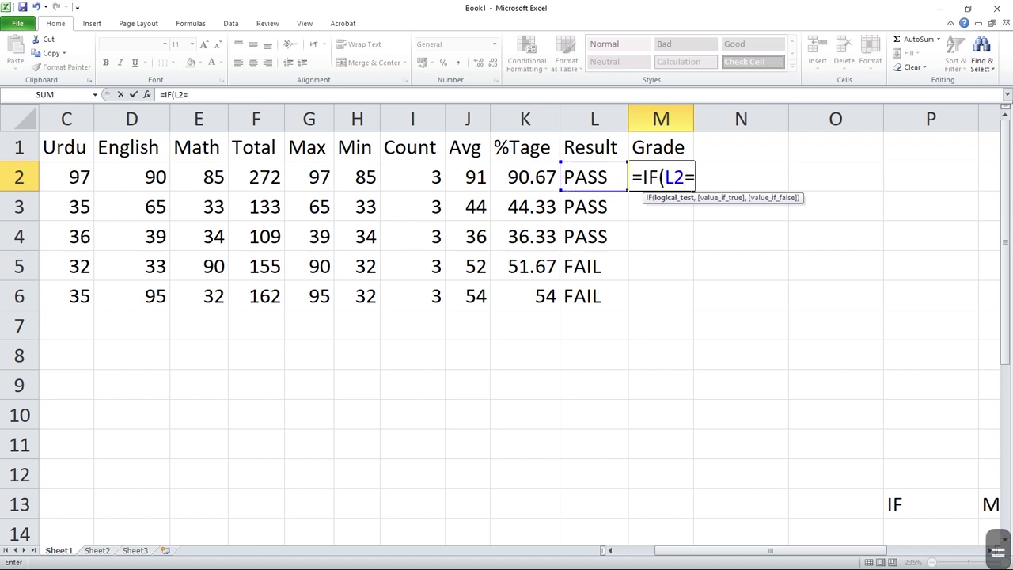
pyautogui.write('"')
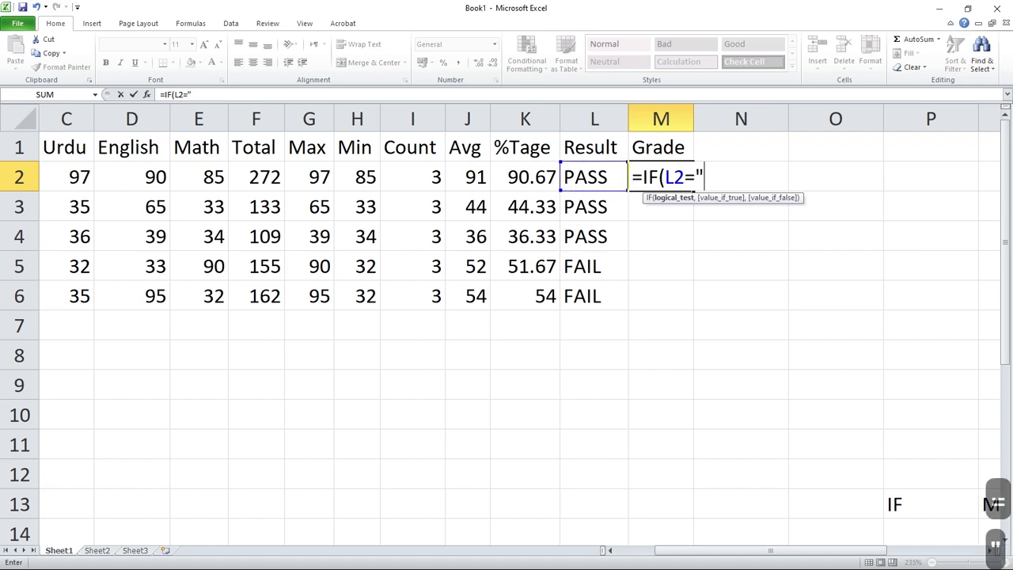
pyautogui.write('FAIL",')
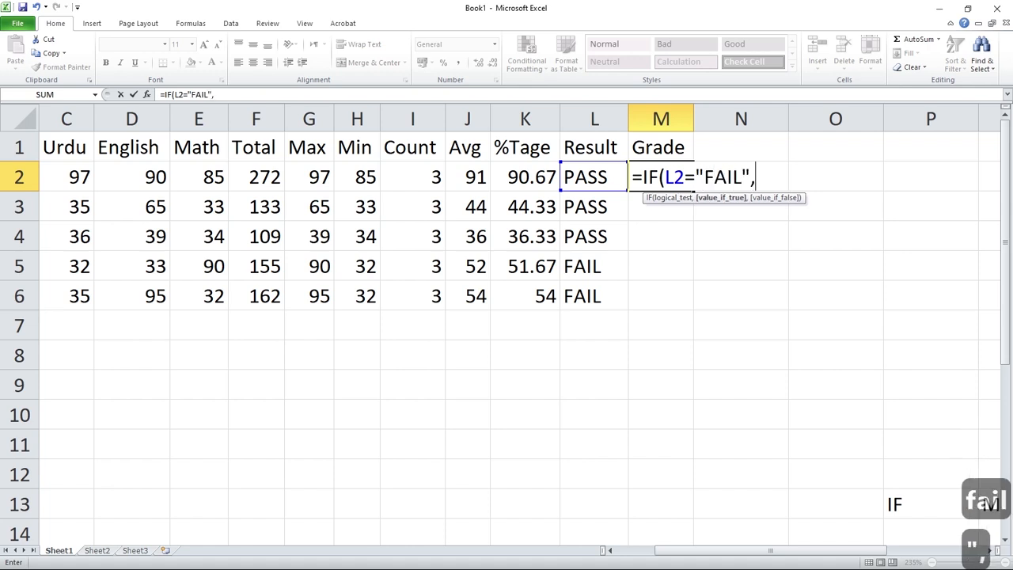
# Step: Enter "FAIL" in quotation marks as the value the IF formula in M2 returns when the test is true
pyautogui.write('FAIL')
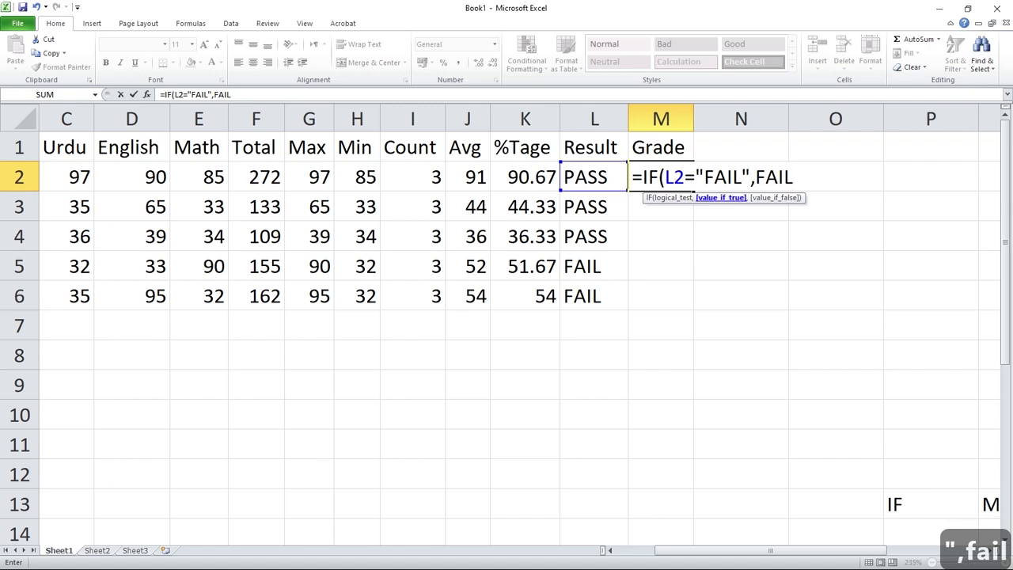
pyautogui.press('BackSpace')
pyautogui.press('BackSpace')
pyautogui.press('BackSpace')
pyautogui.press('BackSpace')
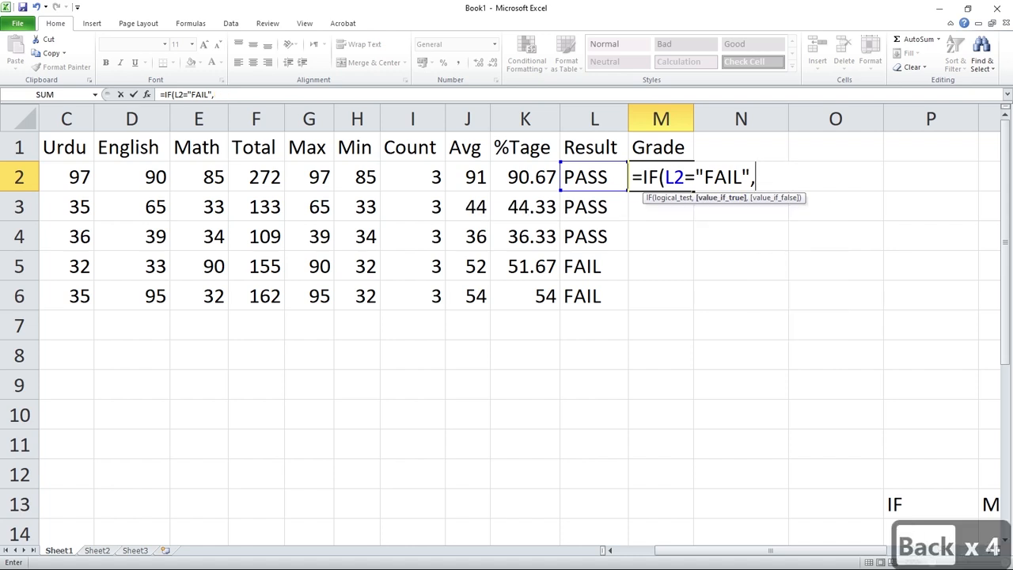
pyautogui.write('"FAIL"')
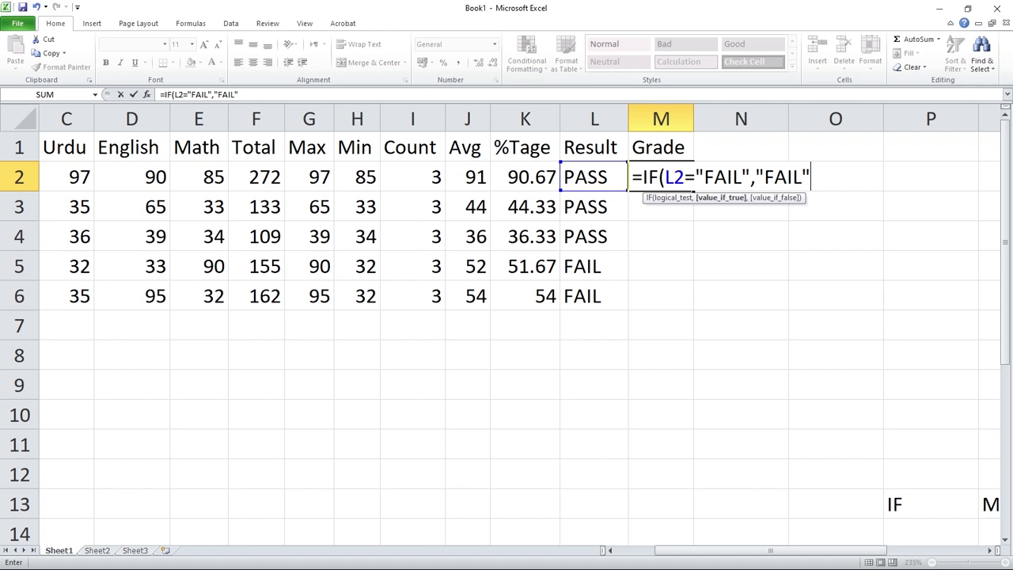
# Step: Add a nested IF as the false value, returning "A" when the percentage in K2 is >=80
pyautogui.write(',')
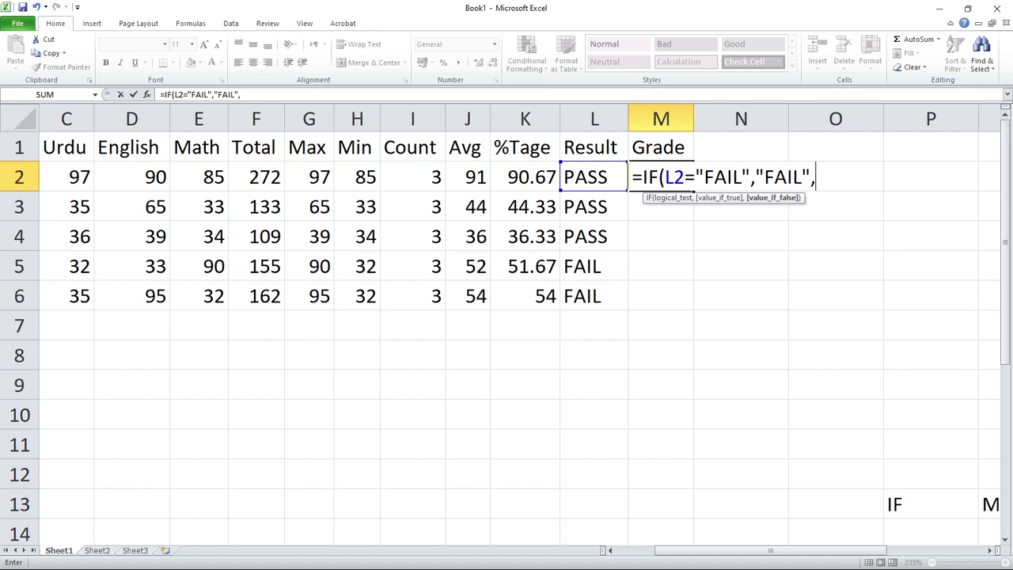
pyautogui.write('IF')
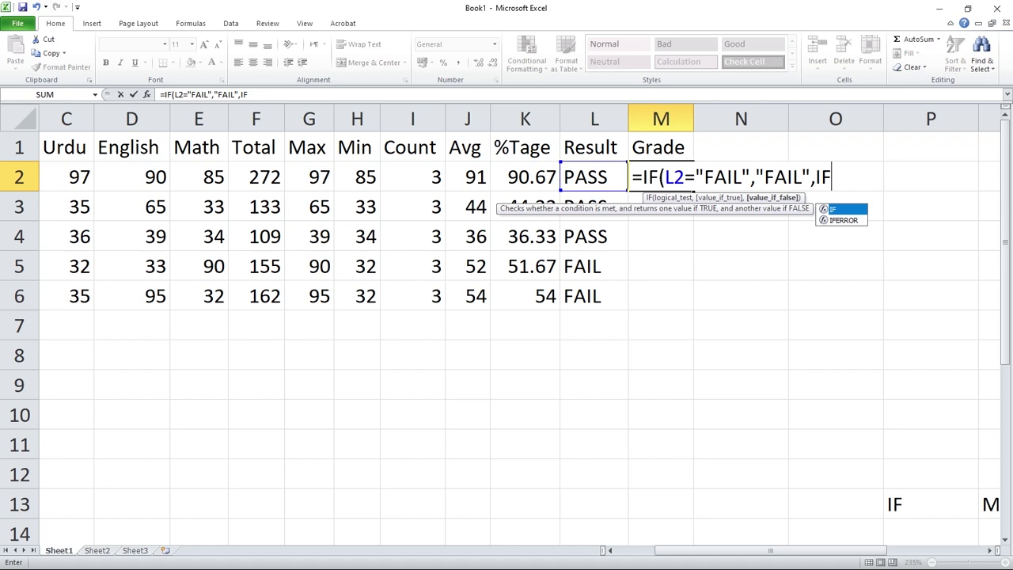
pyautogui.write('(')
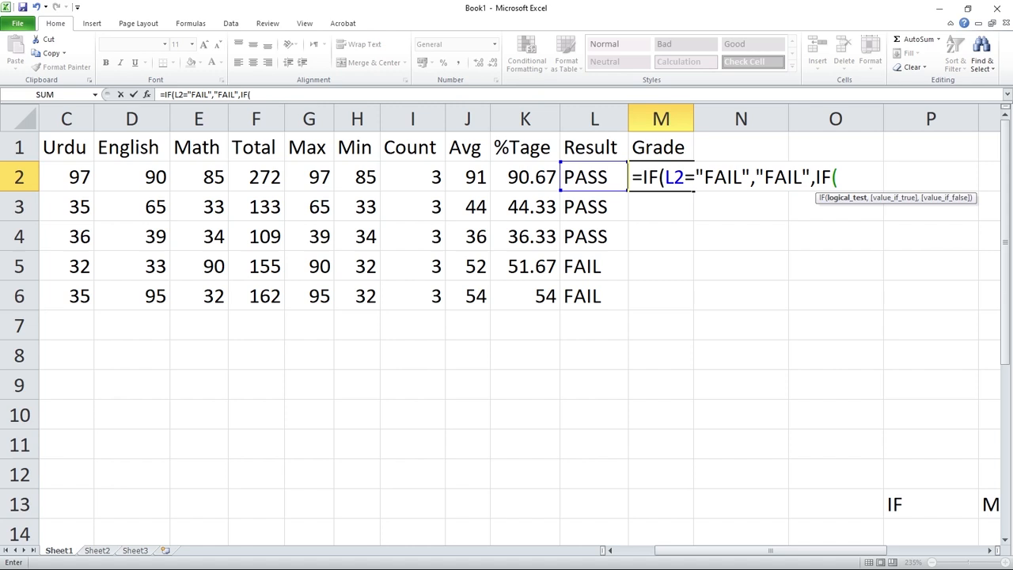
pyautogui.hscroll(2, 520, 325)
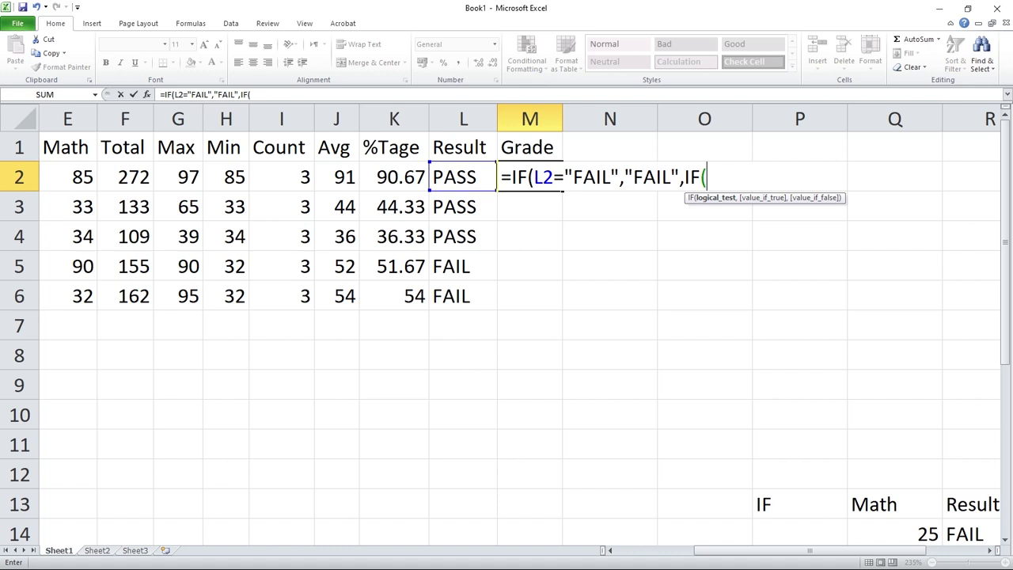
pyautogui.click(395, 176)
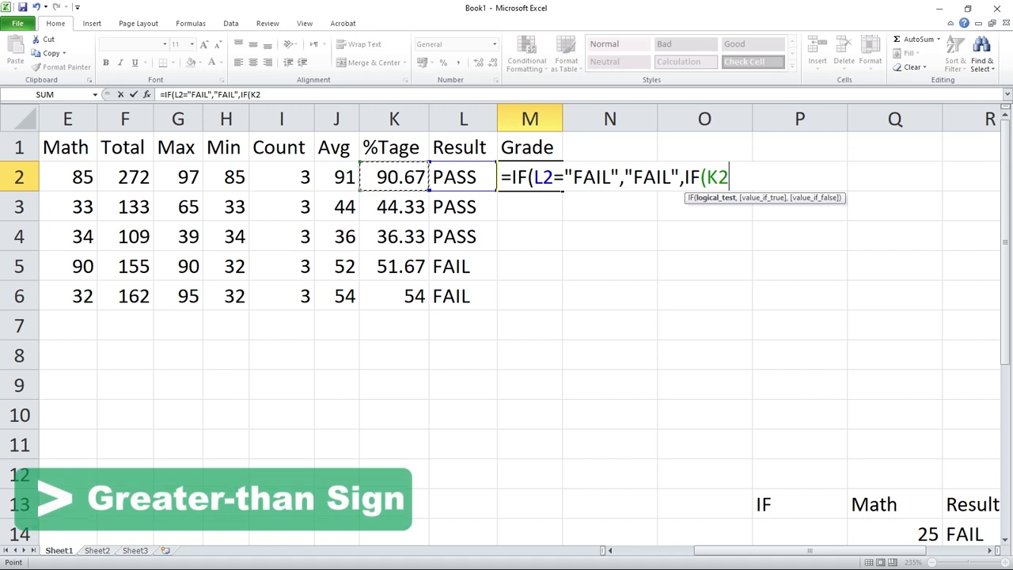
pyautogui.write('>')
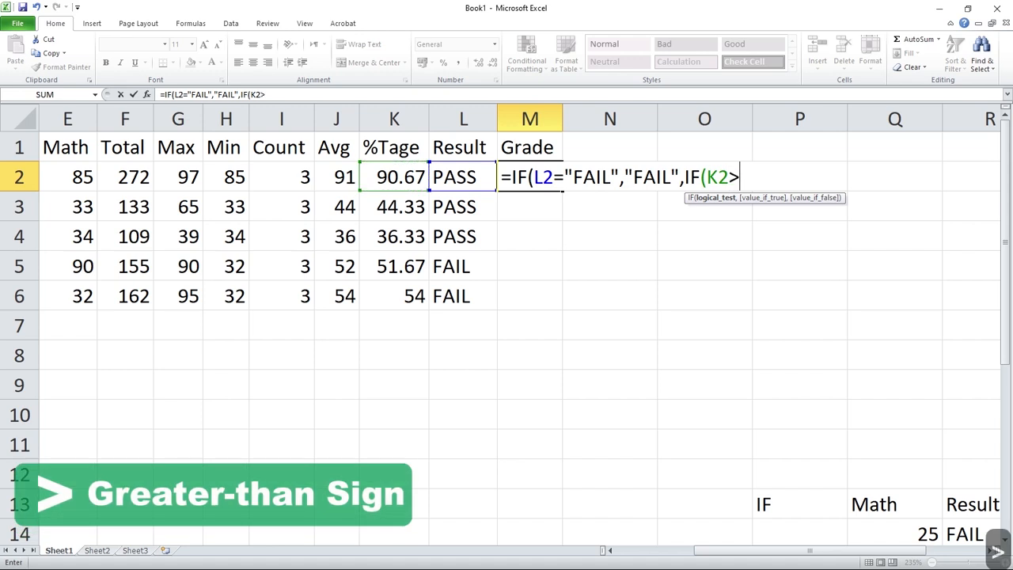
pyautogui.write('=80')
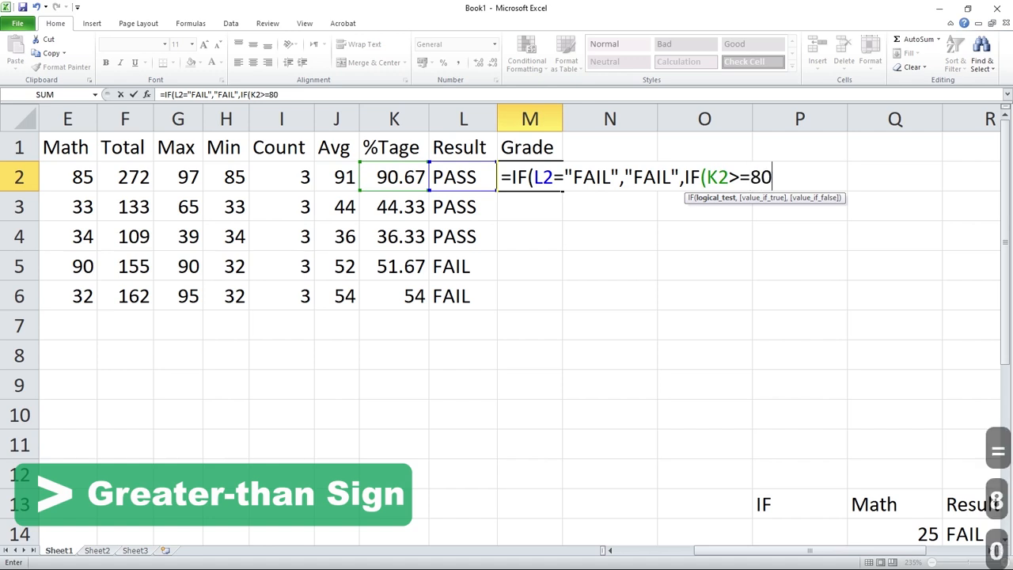
pyautogui.write(',')
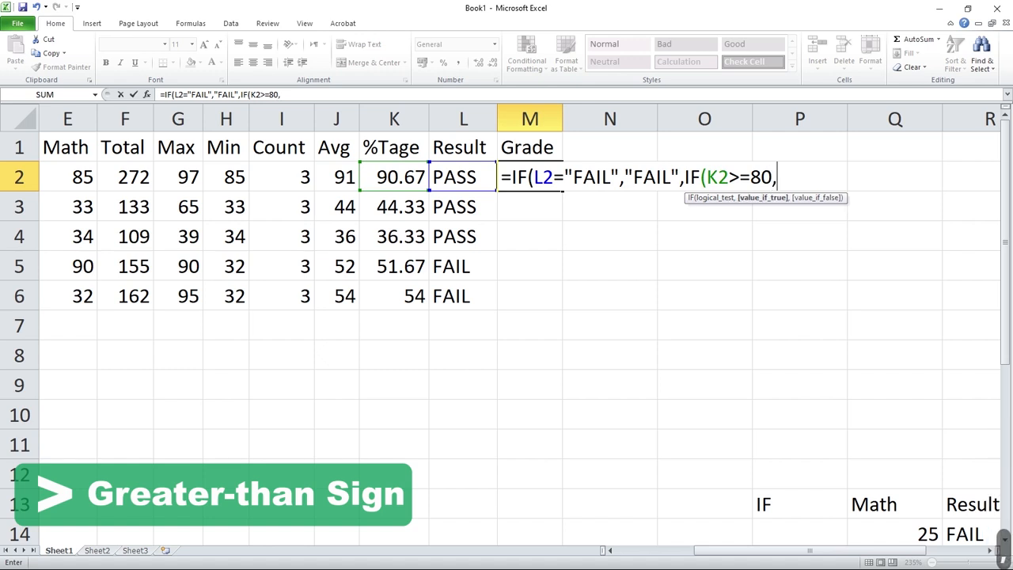
pyautogui.write('"a')
pyautogui.press('BackSpace')
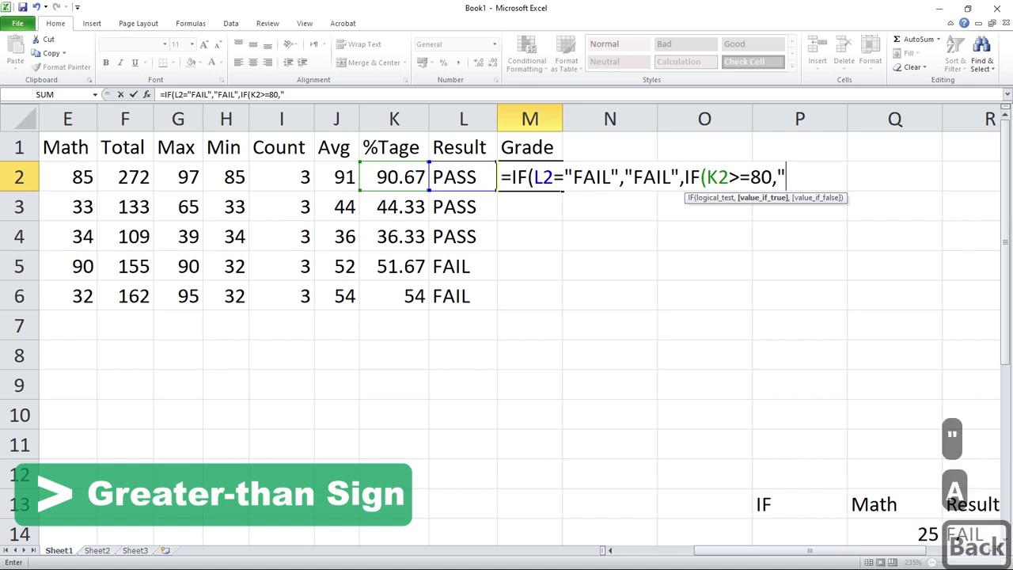
pyautogui.write('A"')
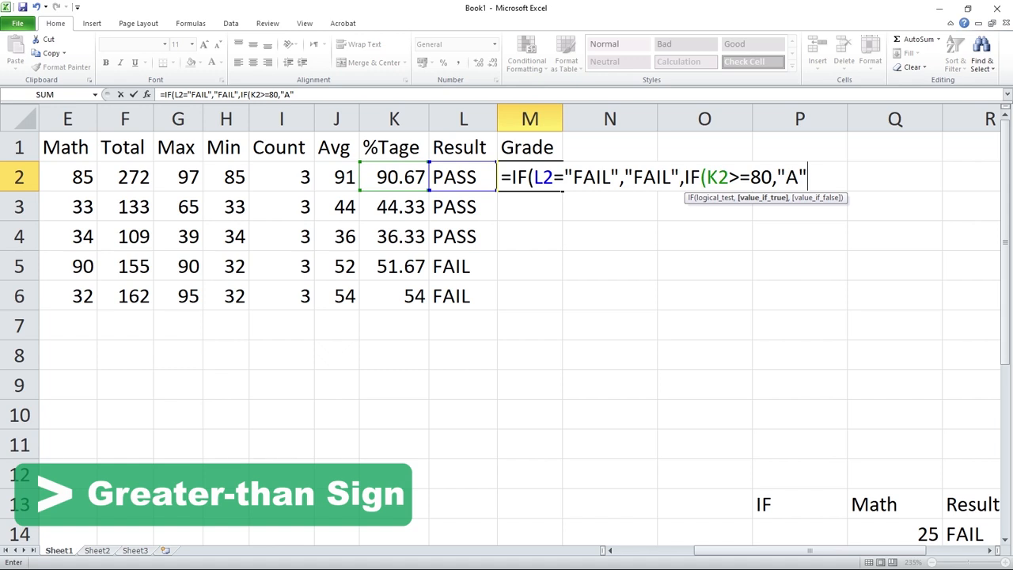
# Step: Copy the fragment >=80,"A" from the formula in M2 and return to the formula's end
pyautogui.hotkey('shift', 'Left')
pyautogui.hotkey('shift', 'Left')
pyautogui.hotkey('shift', 'Left')
pyautogui.hotkey('shift', 'Left')
pyautogui.hotkey('shift', 'Left')
pyautogui.hotkey('shift', 'Left')
pyautogui.hotkey('shift', 'Left')
pyautogui.hotkey('shift', 'Left')
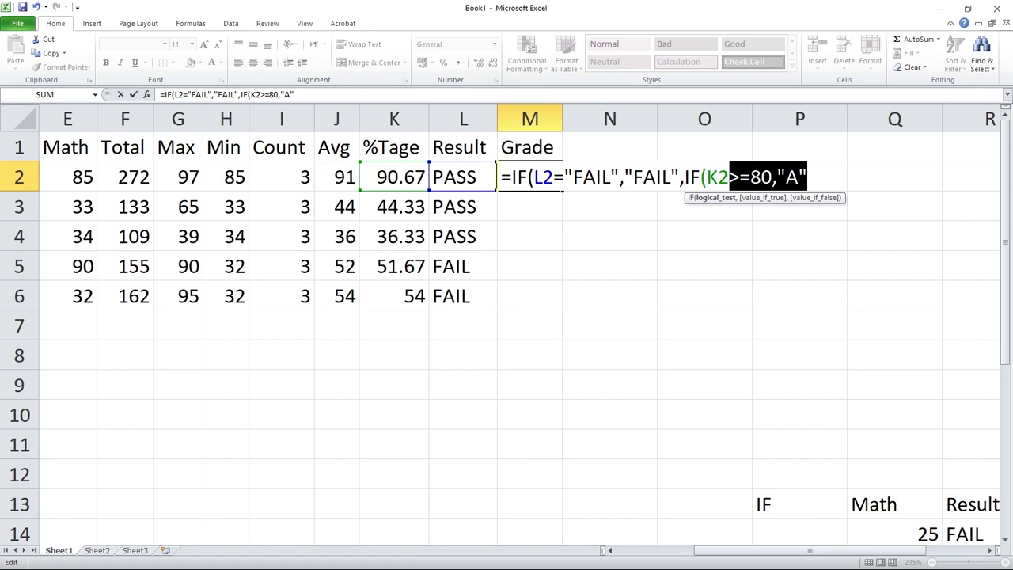
pyautogui.hotkey('ctrl', 'c')
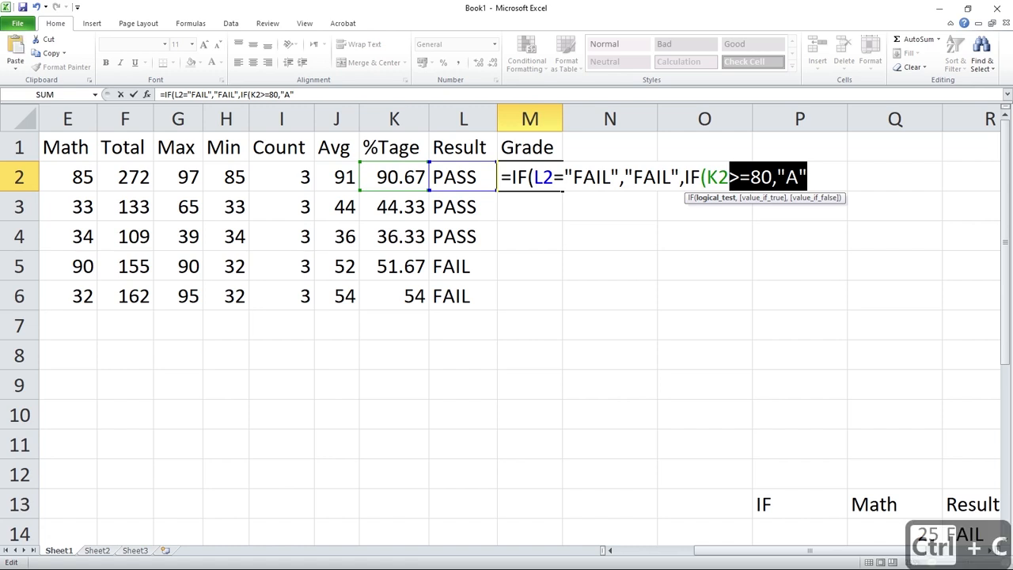
pyautogui.press('End')
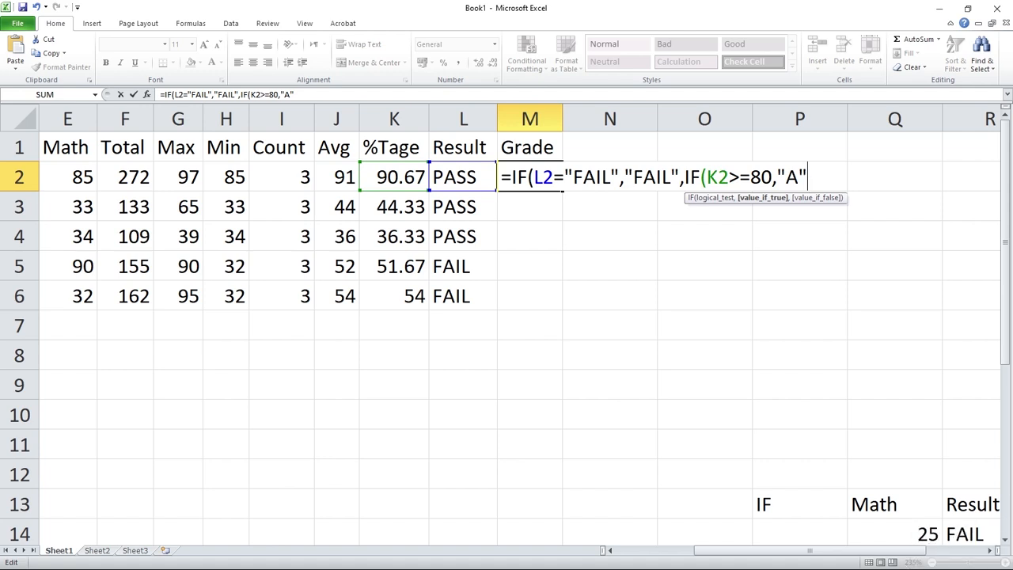
# Step: Add a further nested IF to the M2 formula, returning "B" when K2 is >=65
pyautogui.write(',')
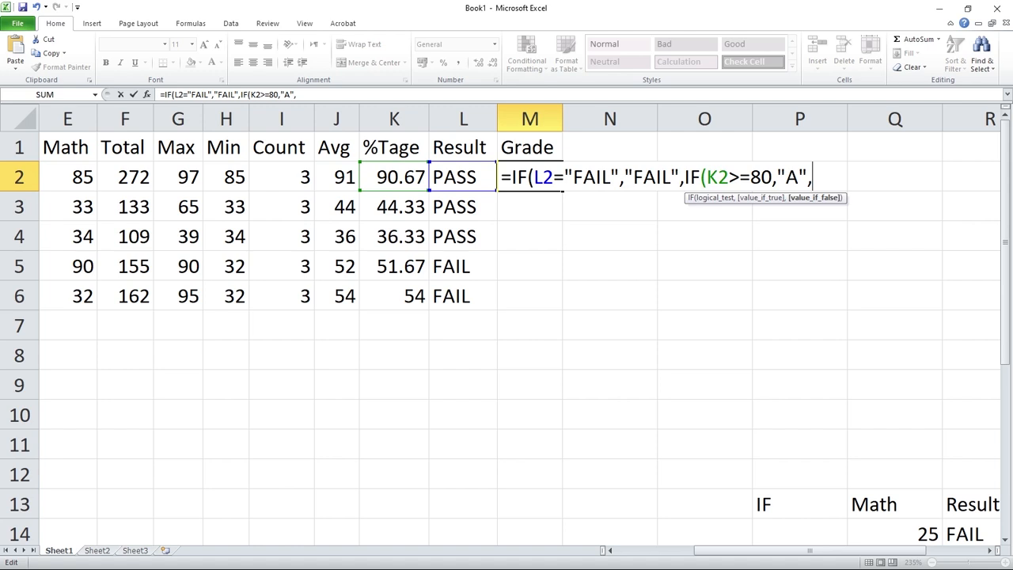
pyautogui.write('IF')
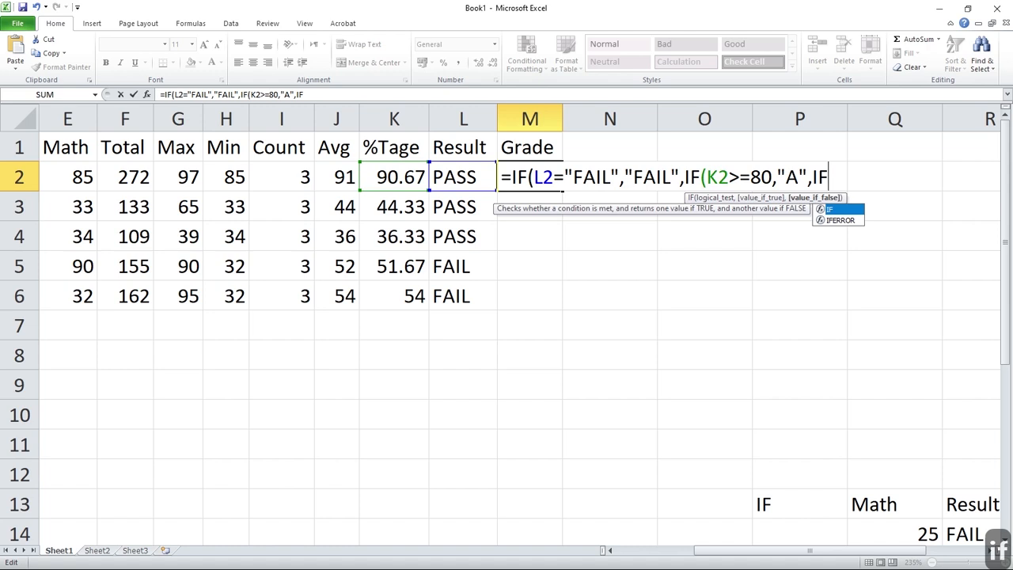
pyautogui.write('(')
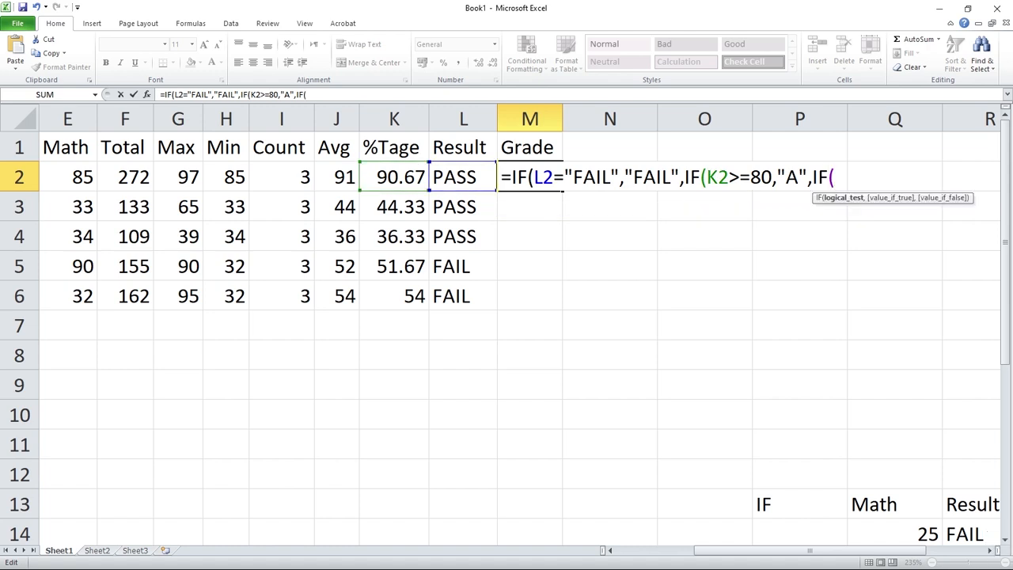
pyautogui.click(394, 177)
pyautogui.write('>')
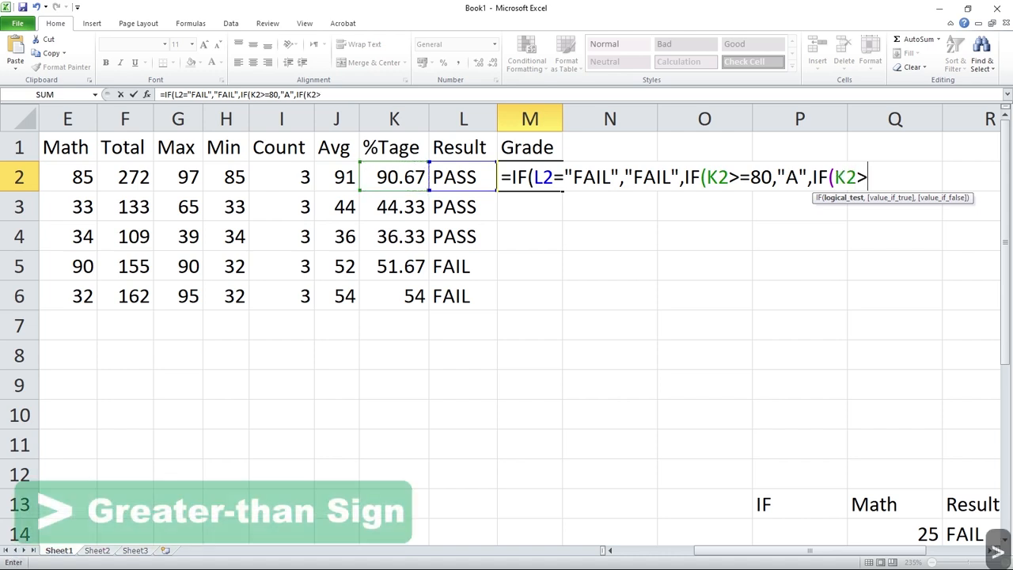
pyautogui.write('=')
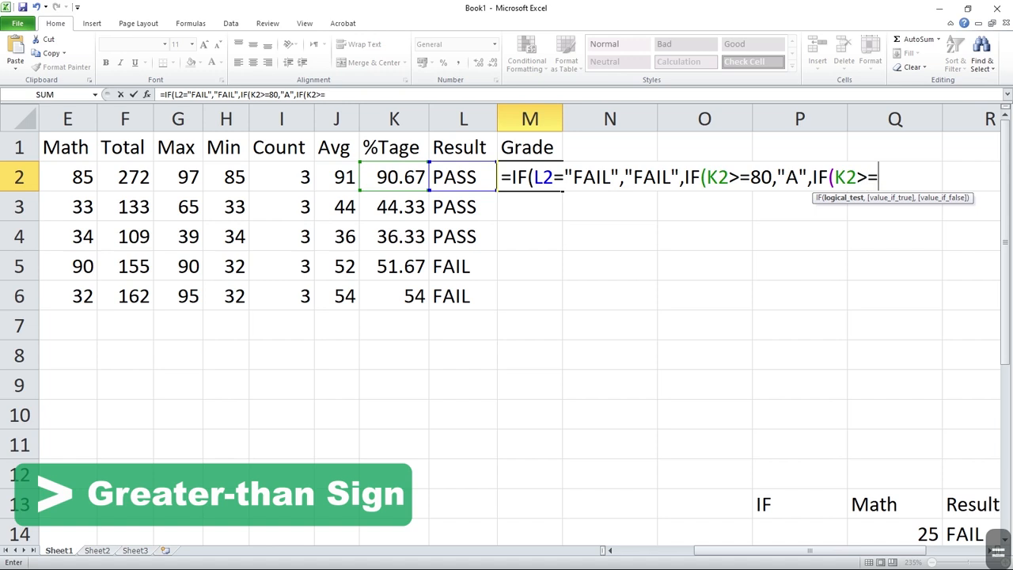
pyautogui.write('65')
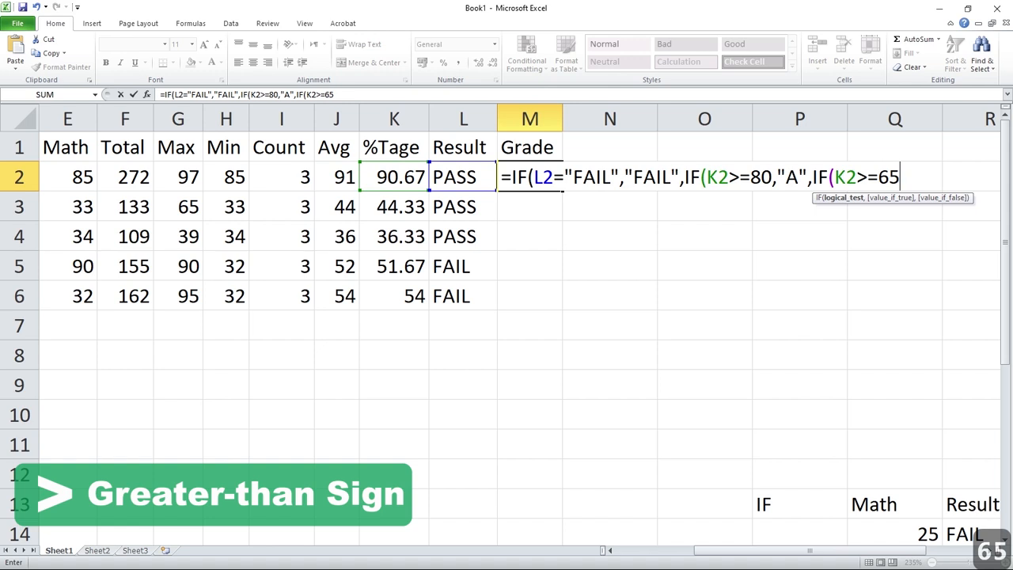
pyautogui.write(',')
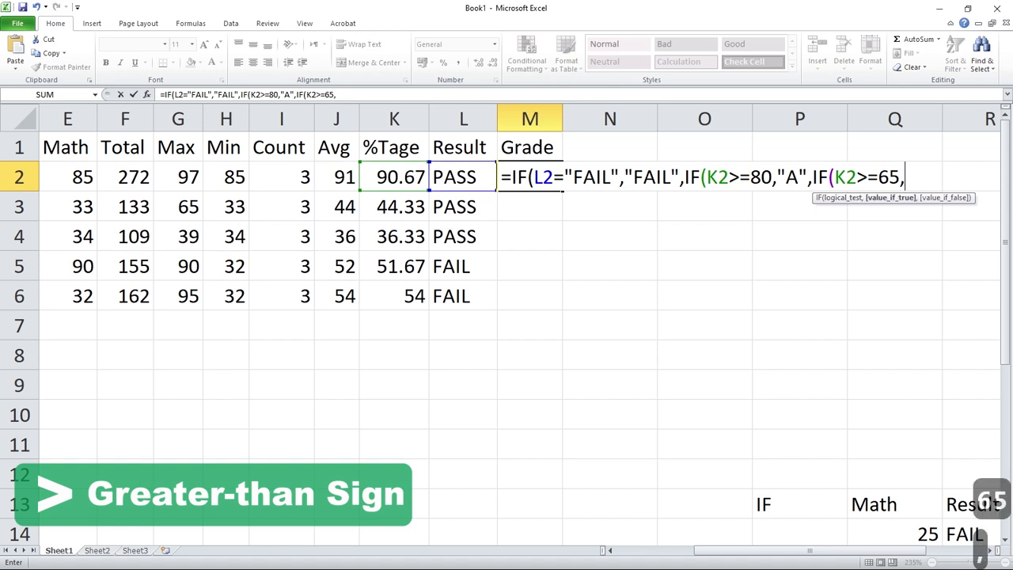
pyautogui.write('"b')
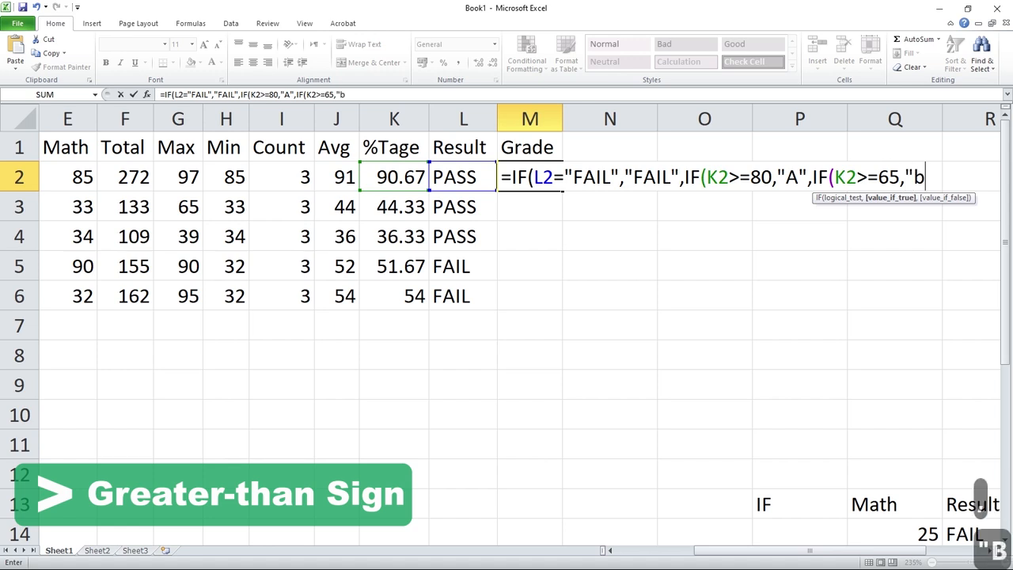
pyautogui.press('BackSpace')
pyautogui.write('B"')
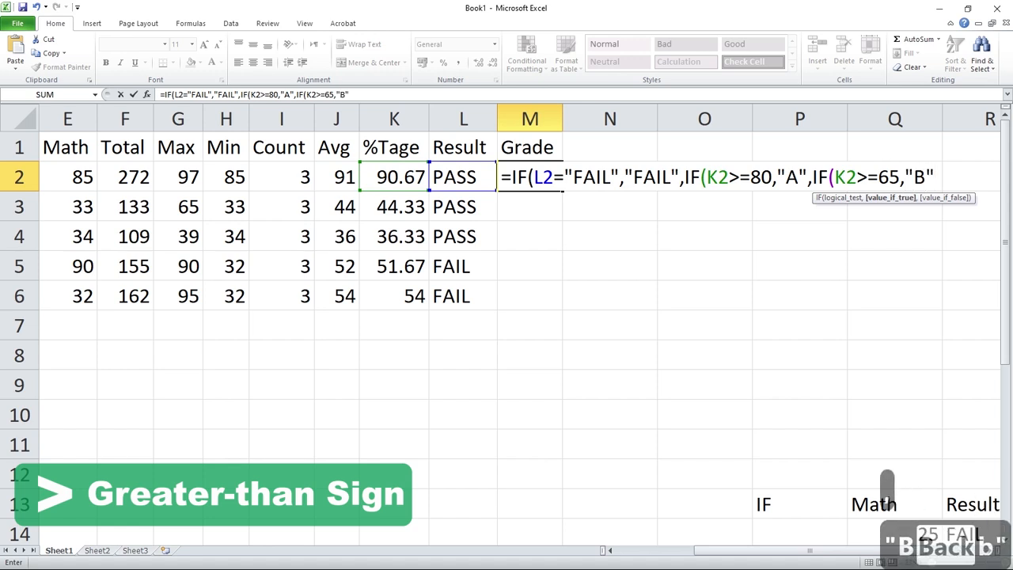
# Step: Begin another nested IF as the false value in the M2 formula, starting its test with K2>
pyautogui.write(',')
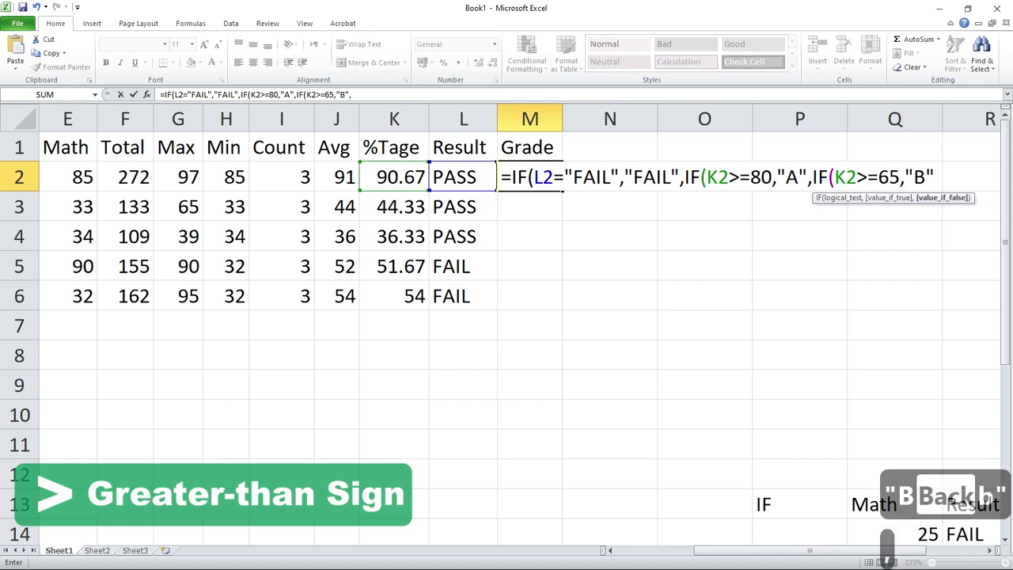
pyautogui.write('IF')
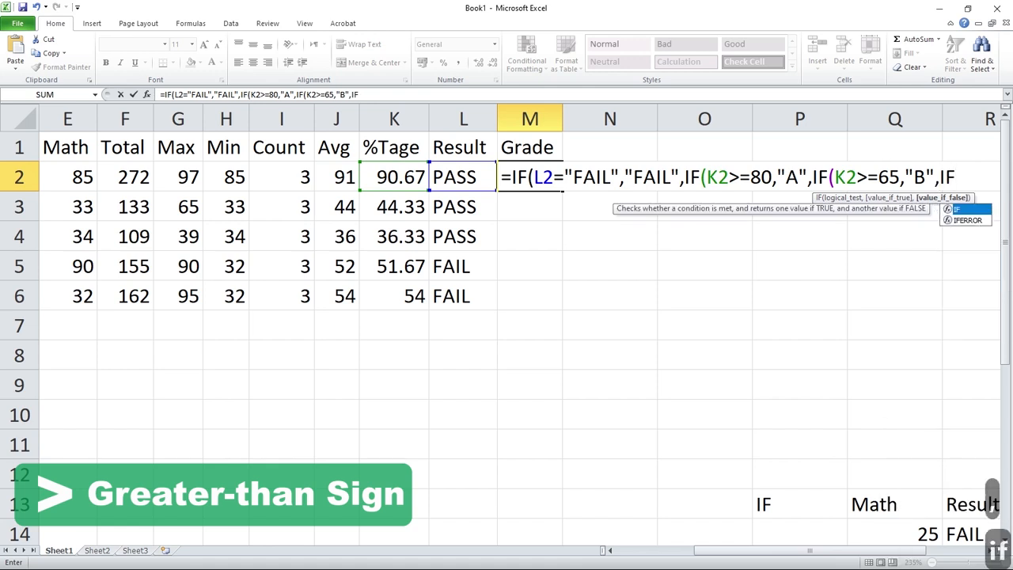
pyautogui.write('(')
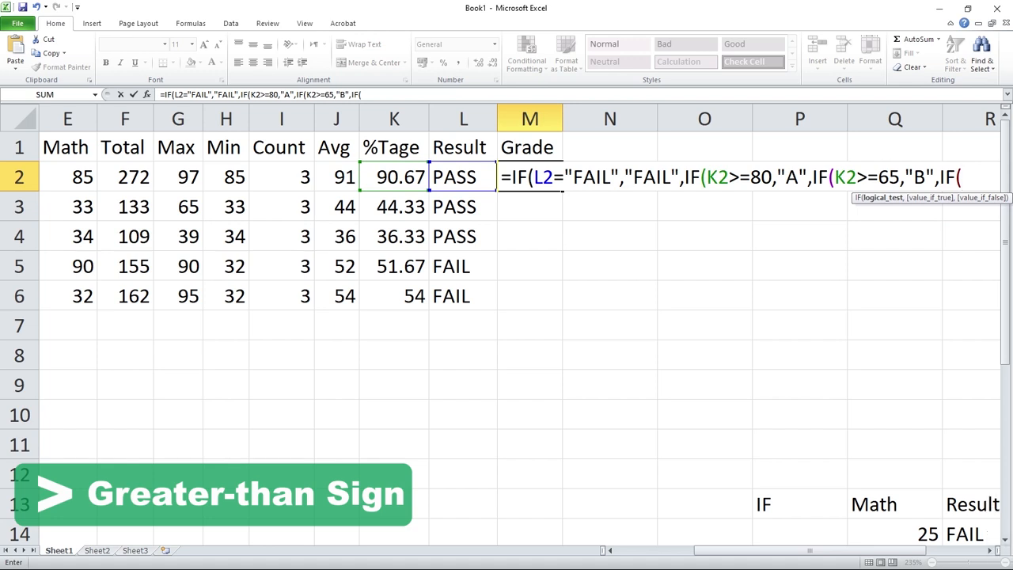
pyautogui.click(394, 176)
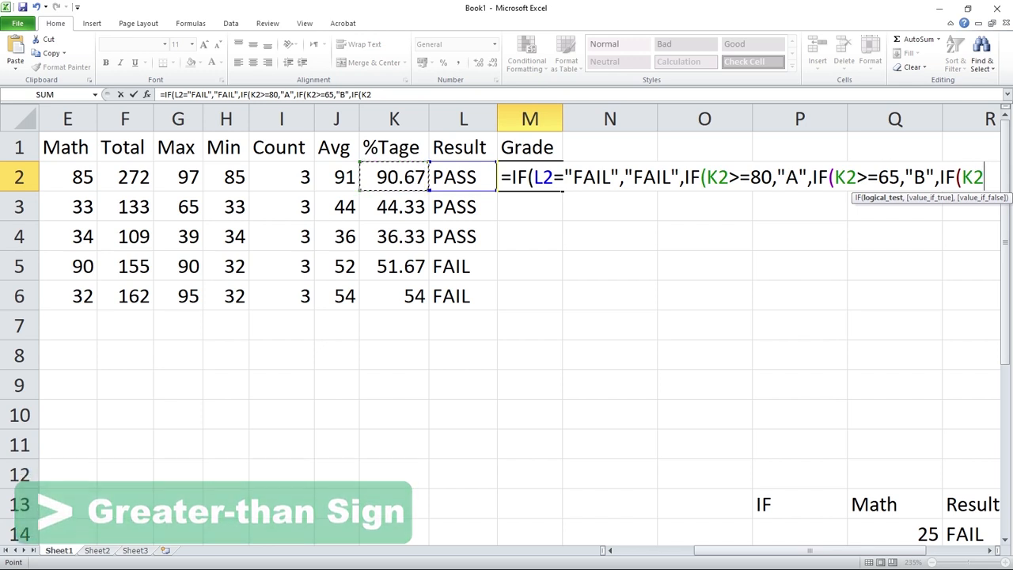
pyautogui.write('>')
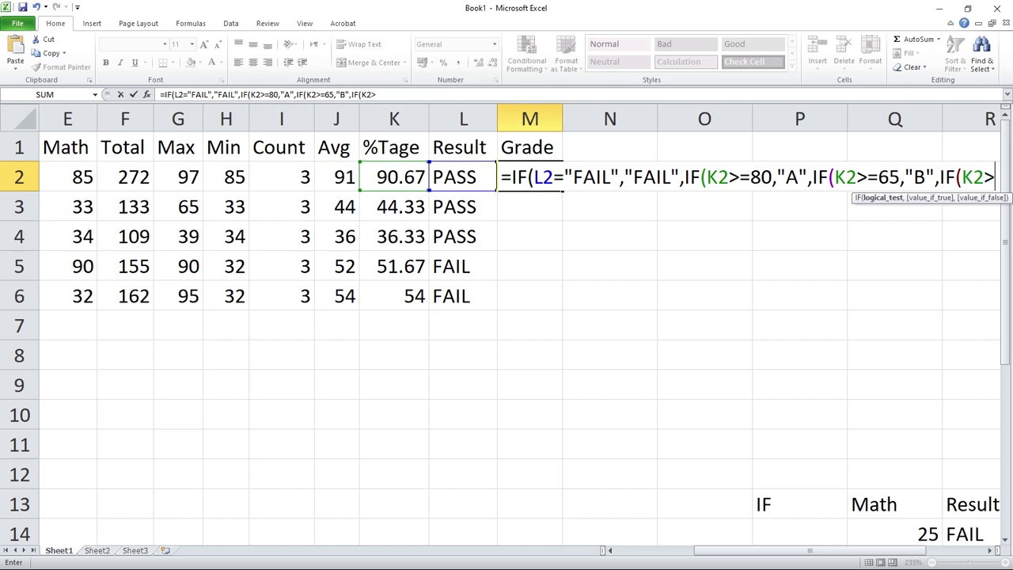
pyautogui.write('40=')
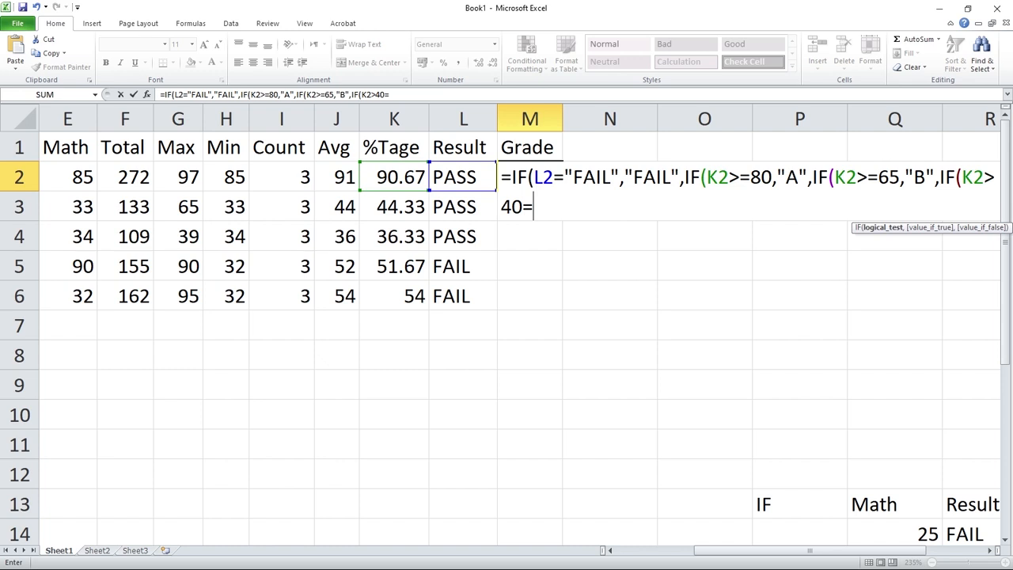
pyautogui.press('BackSpace')
pyautogui.press('BackSpace')
pyautogui.press('BackSpace')
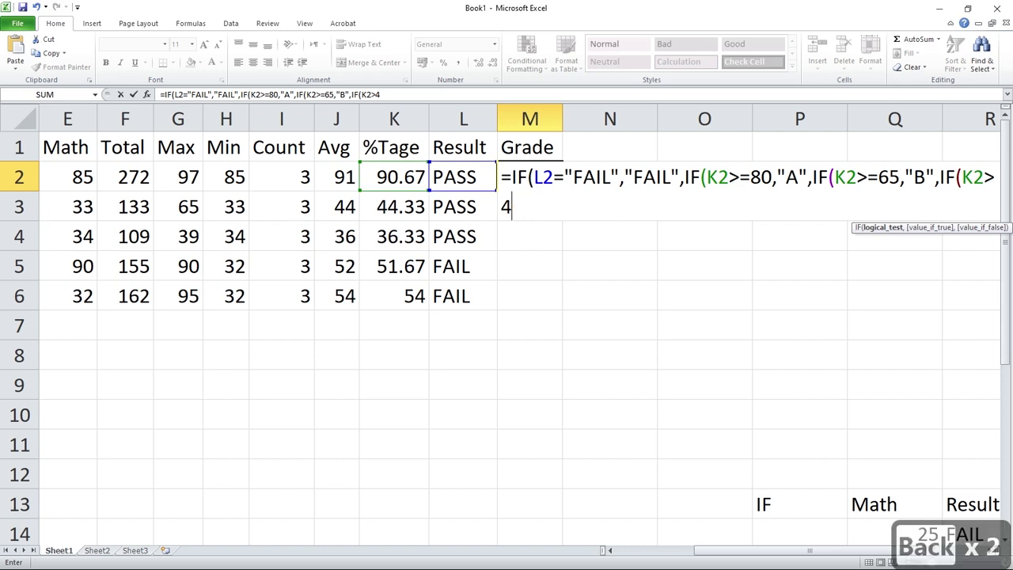
# Step: Paste the copied fragment >=80,"A" into the nested IF and correct its test to K2>=40
pyautogui.hotkey('ctrl', 'v')
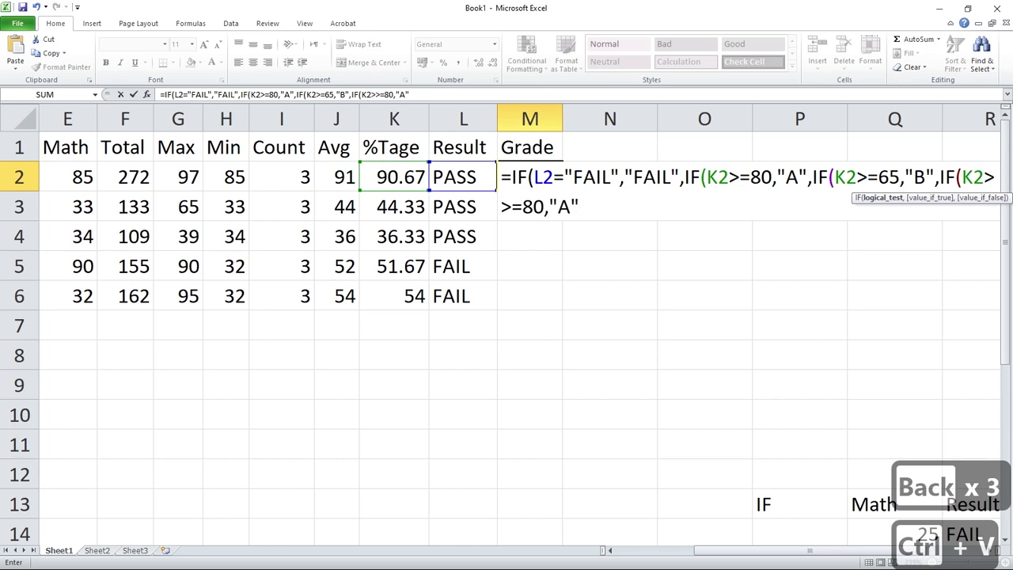
pyautogui.click(522, 206)
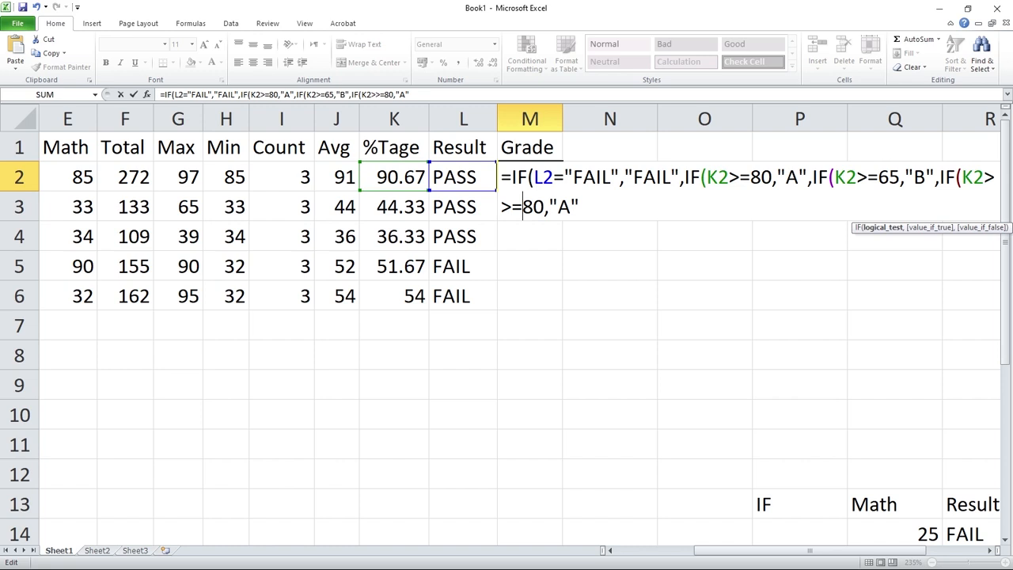
pyautogui.press('Left')
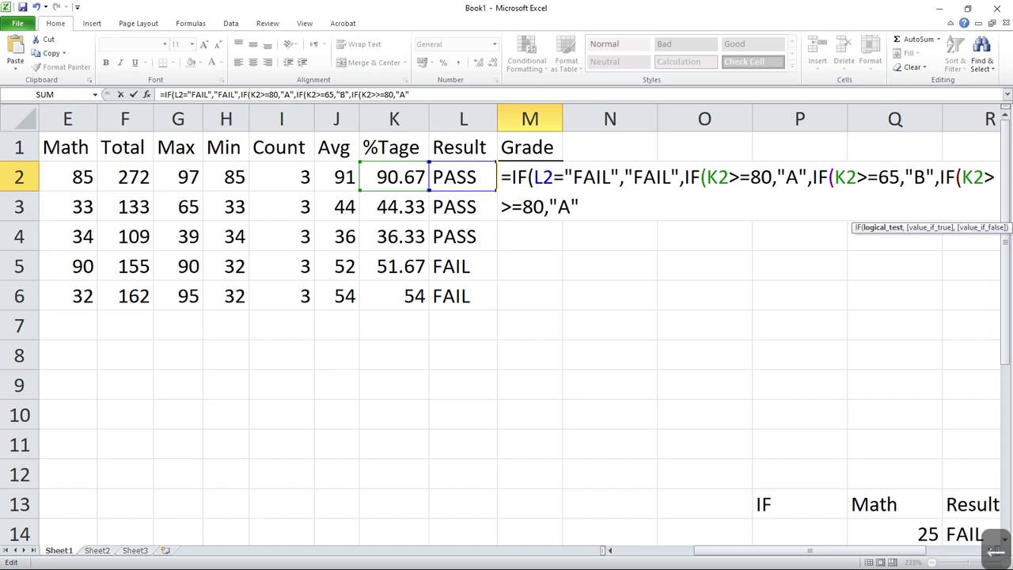
pyautogui.press('BackSpace')
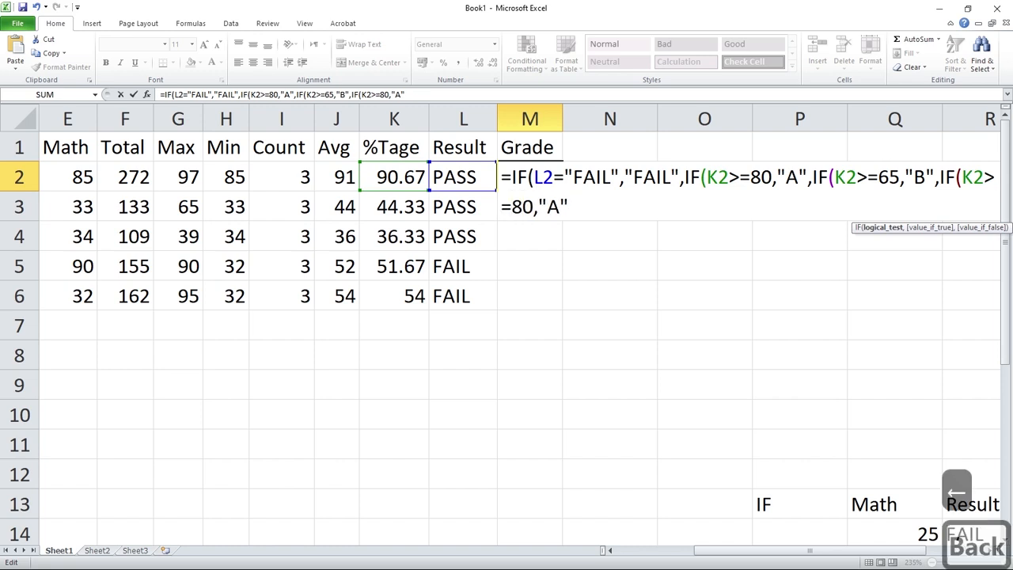
pyautogui.press('Right')
pyautogui.hotkey('shift', 'Right')
pyautogui.hotkey('shift', 'Right')
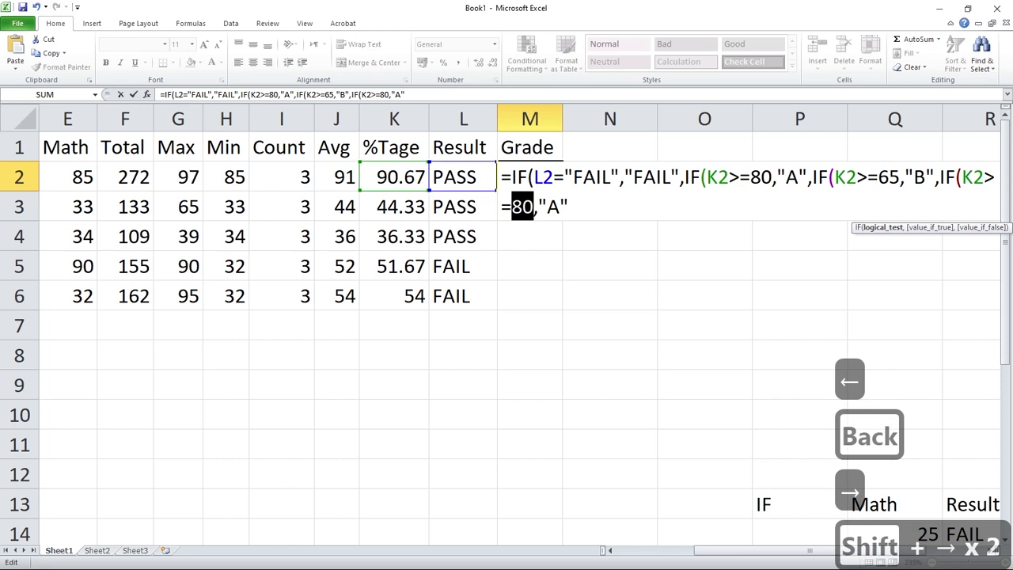
pyautogui.write('40')
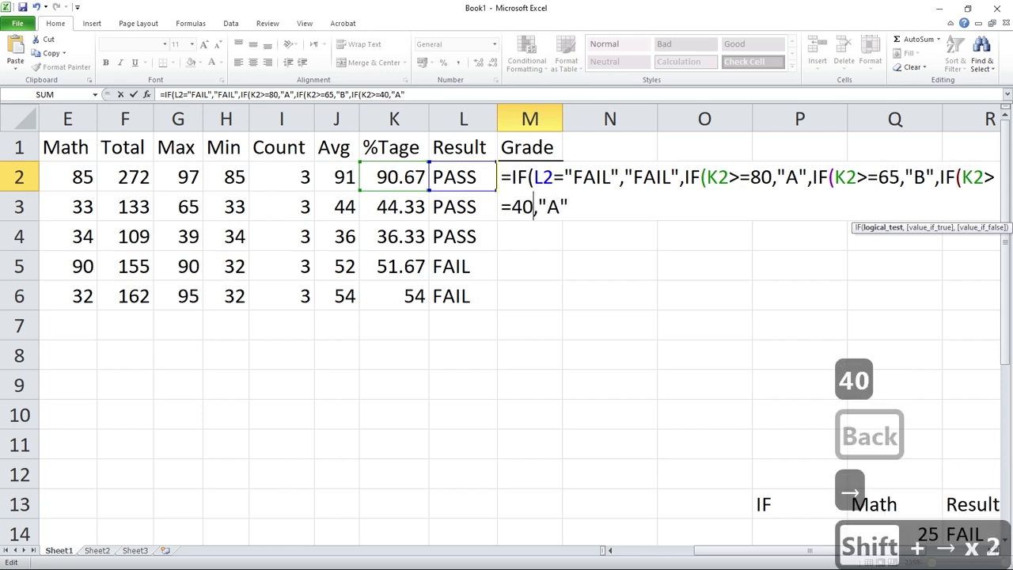
# Step: Change the value returned by the K2>=40 test to an uppercase "C"
pyautogui.press('Right')
pyautogui.press('Right')
pyautogui.hotkey('shift', 'Right')
pyautogui.write('c')
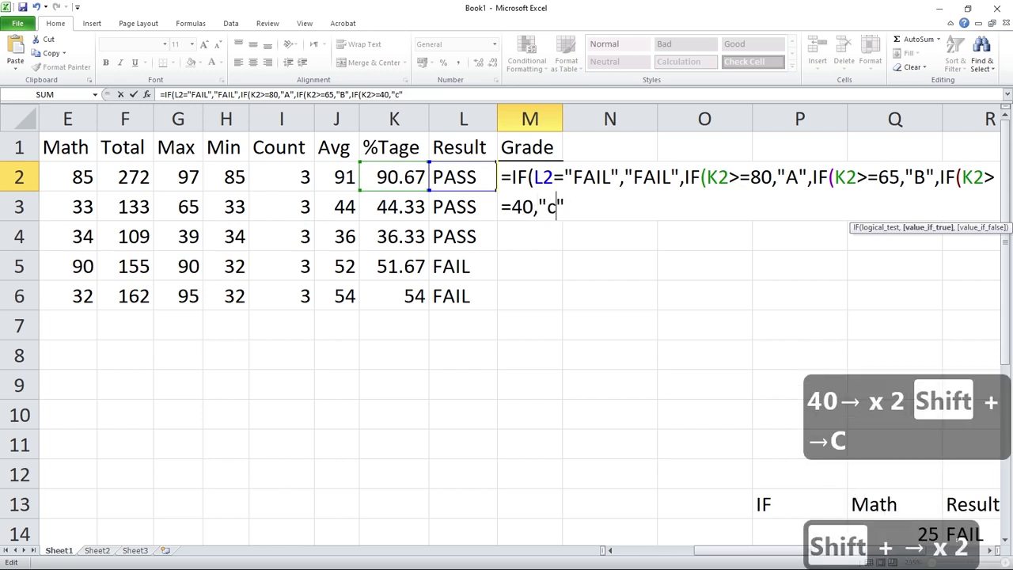
pyautogui.press('BackSpace')
pyautogui.write('C')
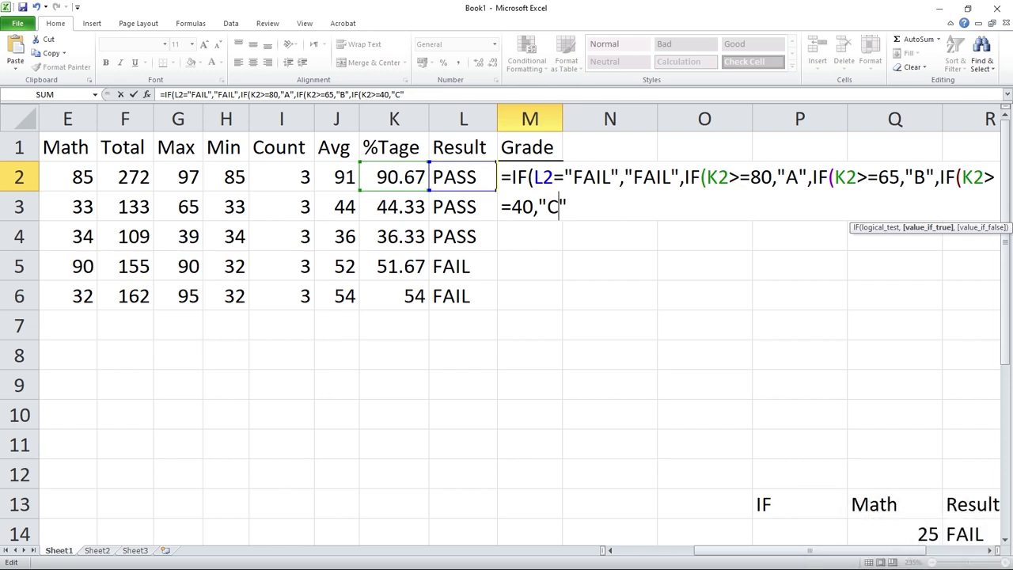
# Step: Add one more nested IF on K2 at the formula's end, using the copied fragment >=80,"A"
pyautogui.press('End')
pyautogui.write(',IF')
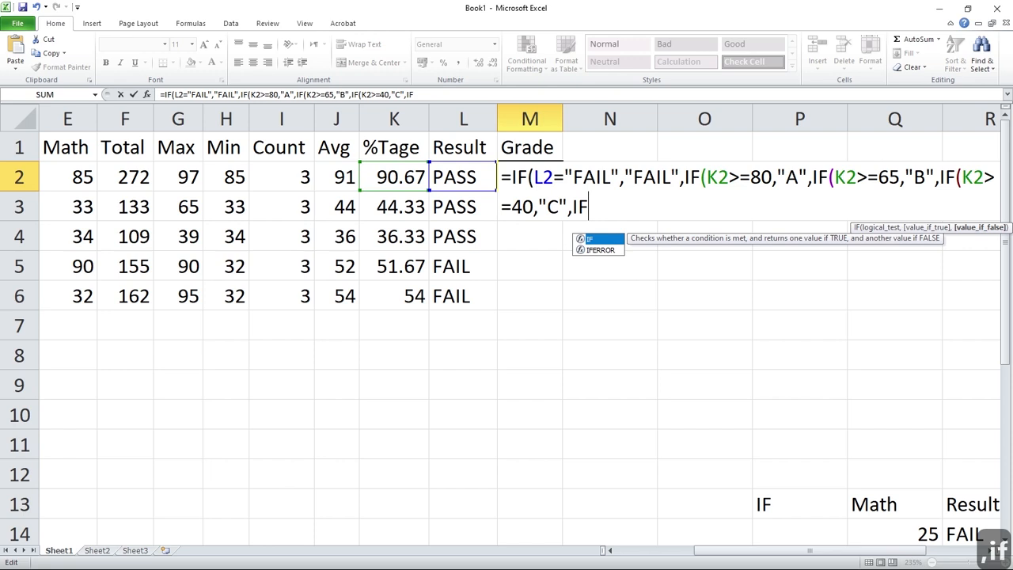
pyautogui.write('(')
pyautogui.click(394, 177)
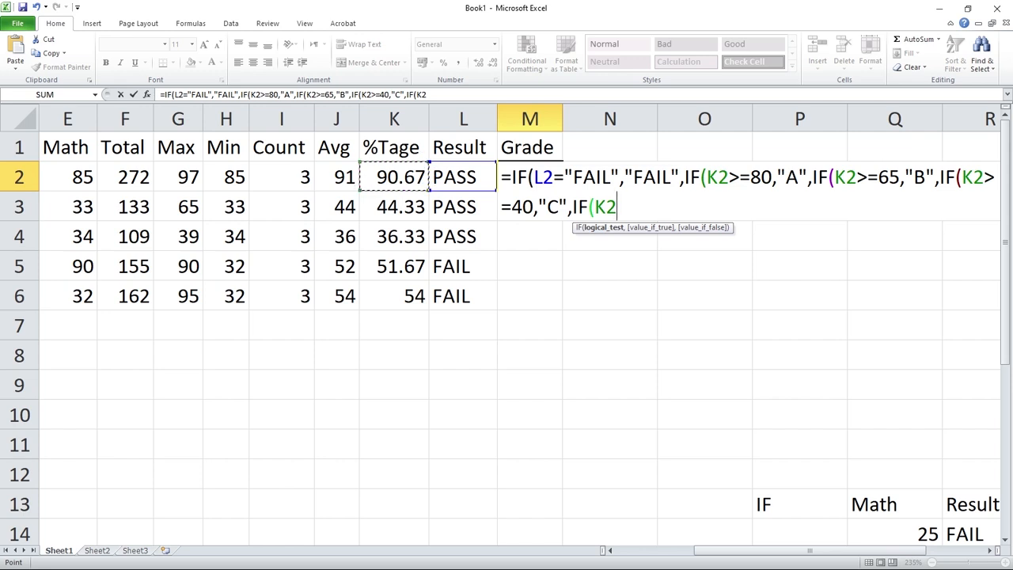
pyautogui.write('>=80,"A"')
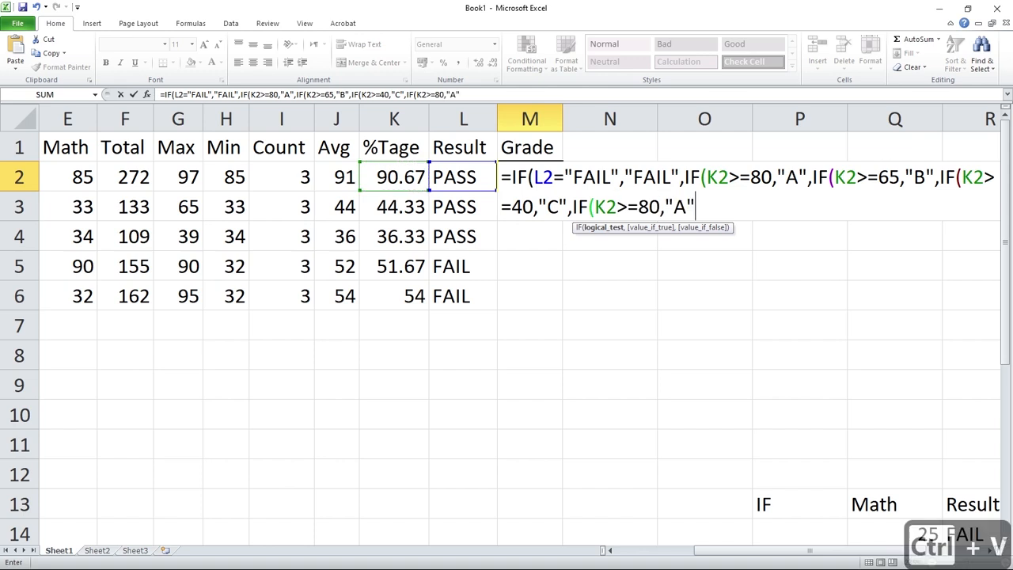
# Step: Edit the last nested IF so it returns "D" when K2 is >=30
pyautogui.click(638, 207)
pyautogui.hotkey('shift', 'Right')
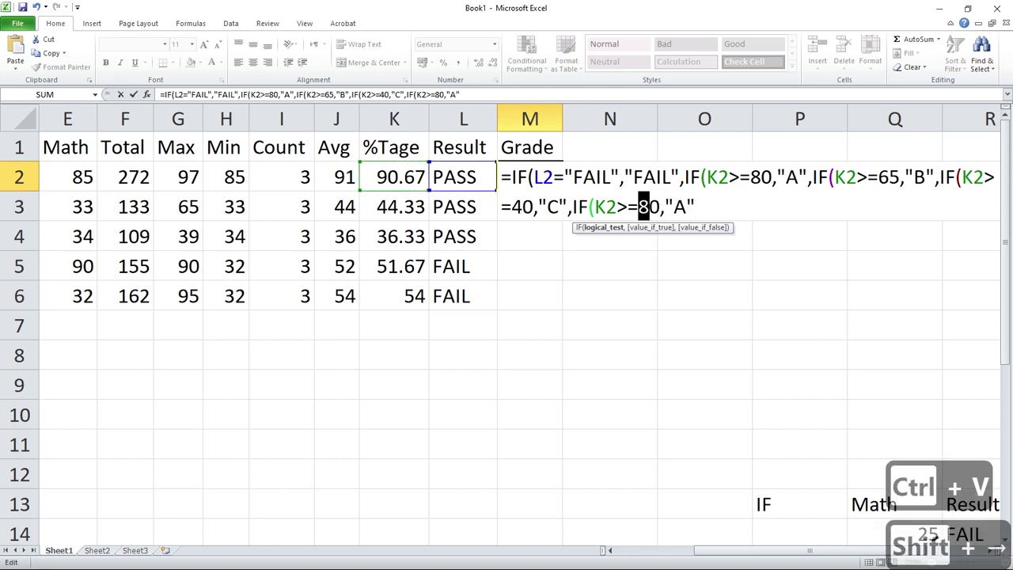
pyautogui.write('3')
pyautogui.press('Right')
pyautogui.press('Right')
pyautogui.press('Right')
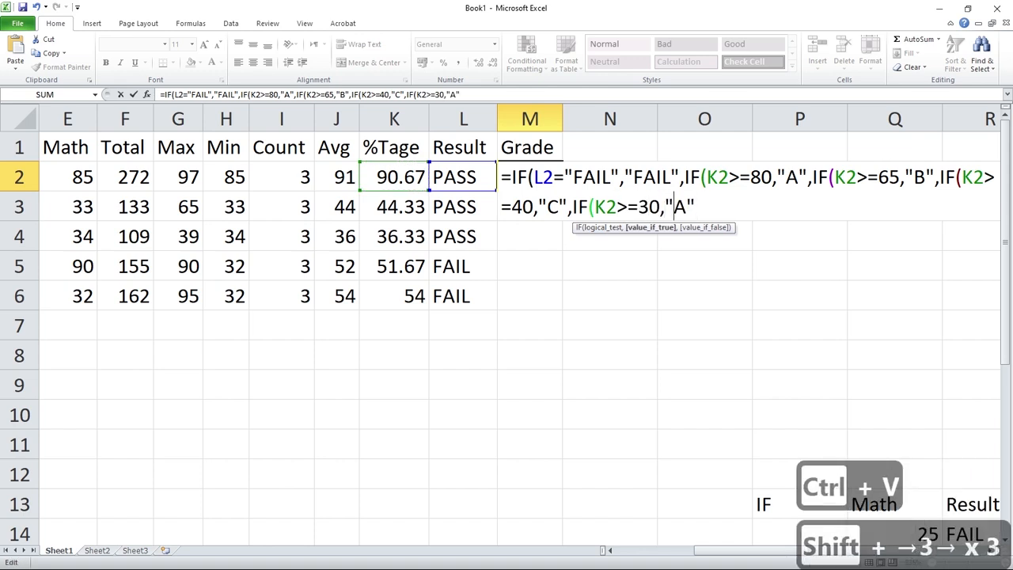
pyautogui.hotkey('shift', 'Right')
pyautogui.write('D')
pyautogui.press('End')
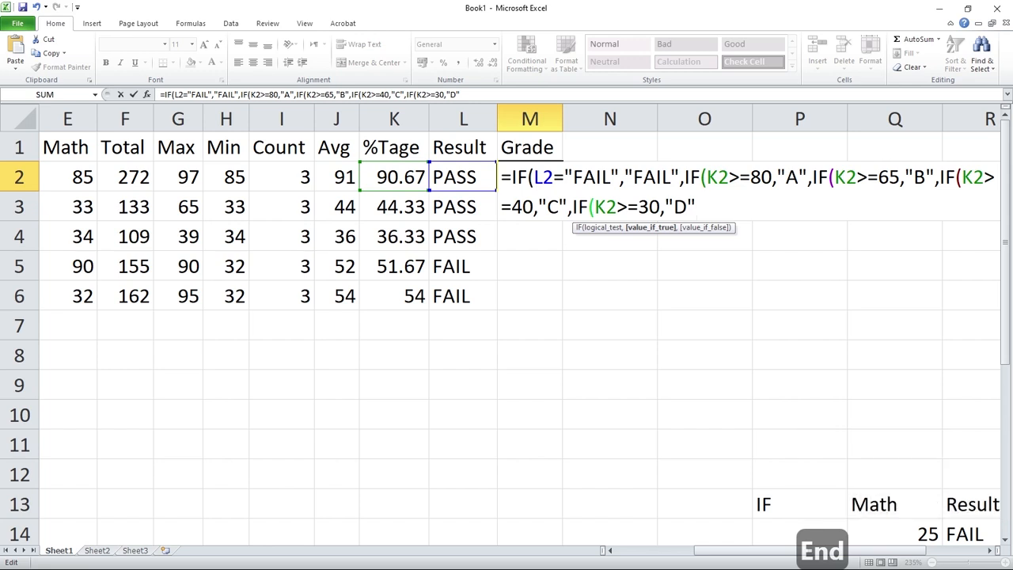
# Step: Enter the M2 formula, accepting the proposed correction, and fill it down through M6
pyautogui.press('Return')
pyautogui.press('Return')
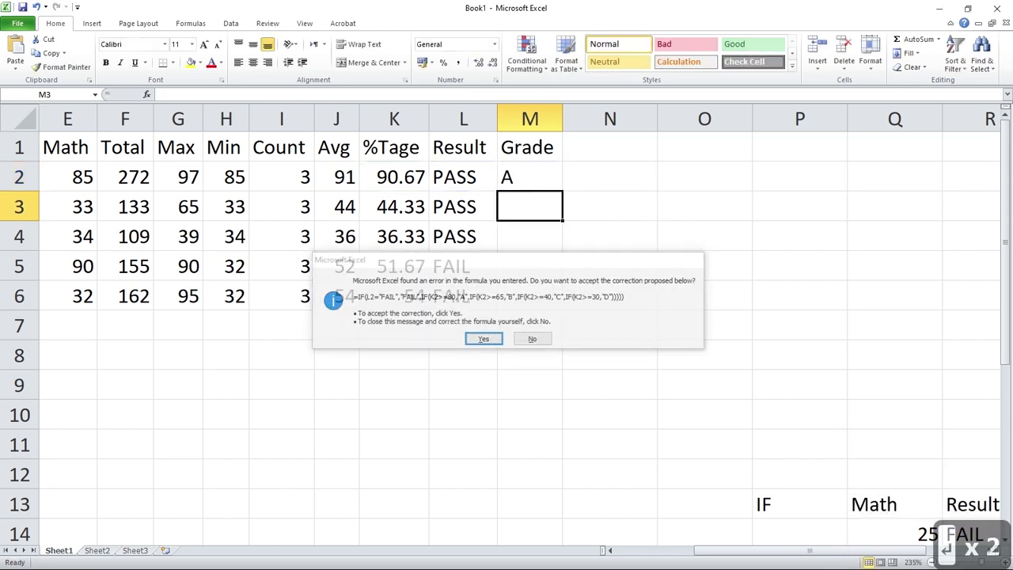
pyautogui.click(529, 176)
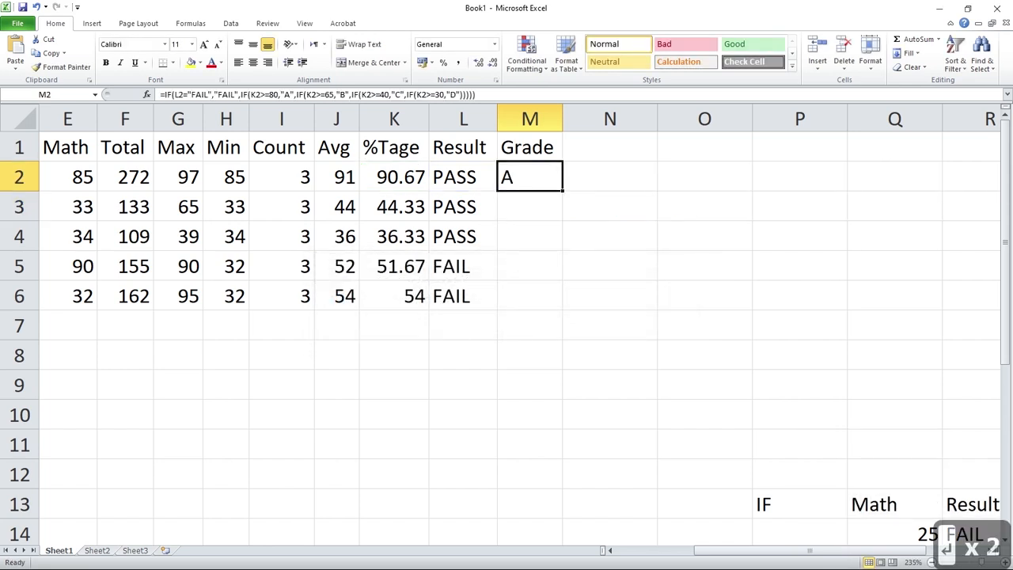
pyautogui.moveTo(563, 191); pyautogui.dragTo(563, 310)
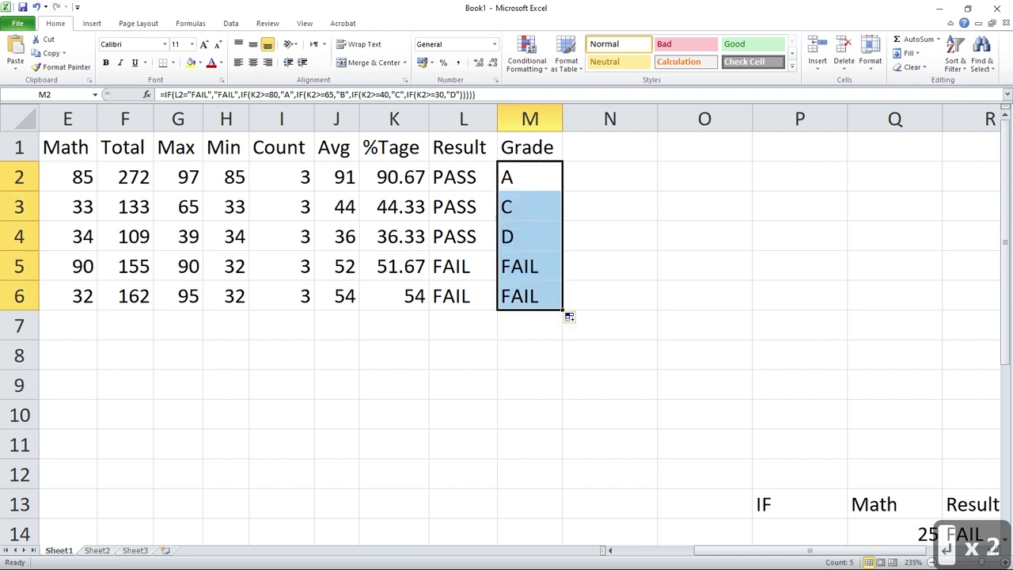
# Step: Inspect the grade formulas in cells M2 through M6
pyautogui.click(529, 267)
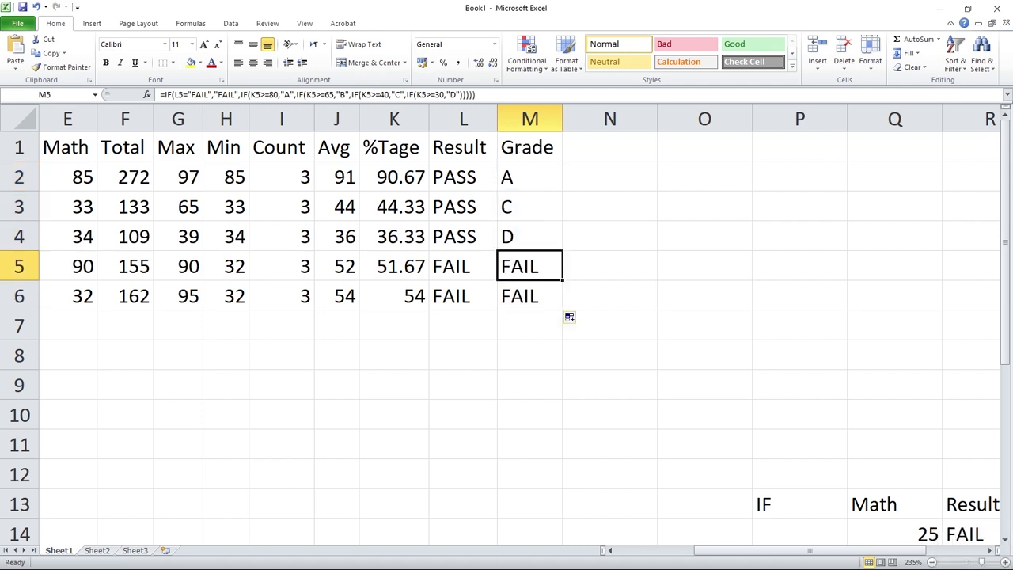
pyautogui.click(530, 176)
pyautogui.click(529, 207)
pyautogui.click(530, 237)
pyautogui.click(530, 267)
pyautogui.click(529, 296)
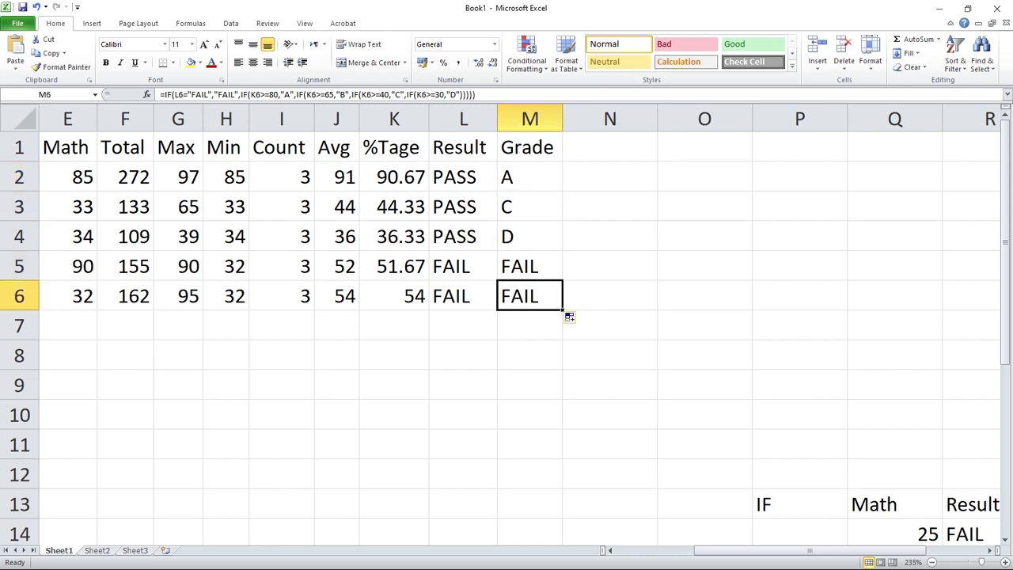